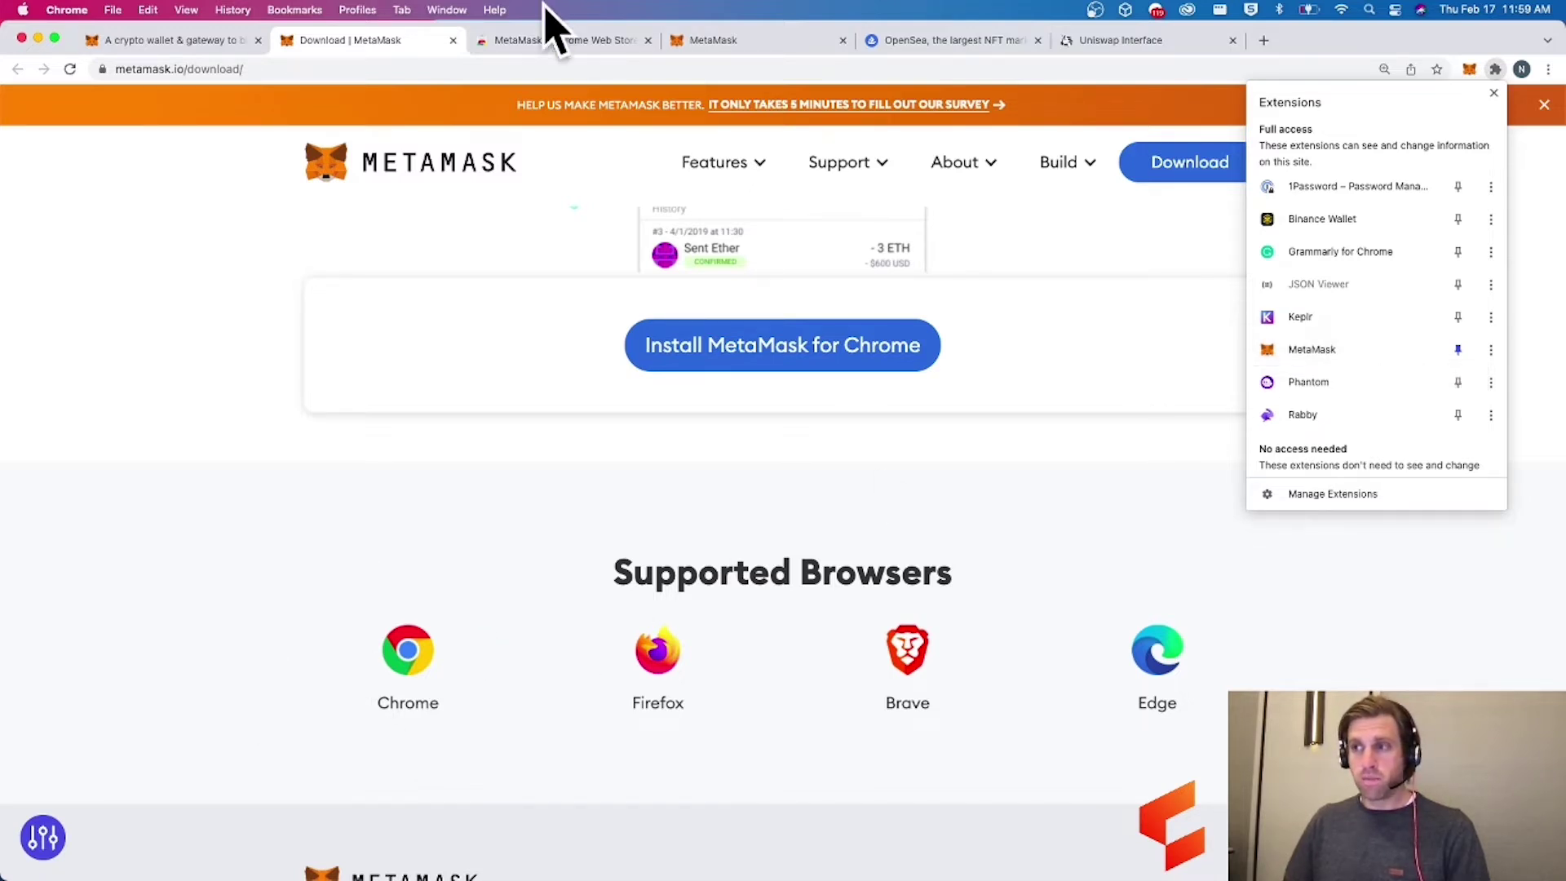
# - Go from the MetaMask Chrome Web Store listing to the MetaMask wallet tab
pyautogui.click(546, 42)
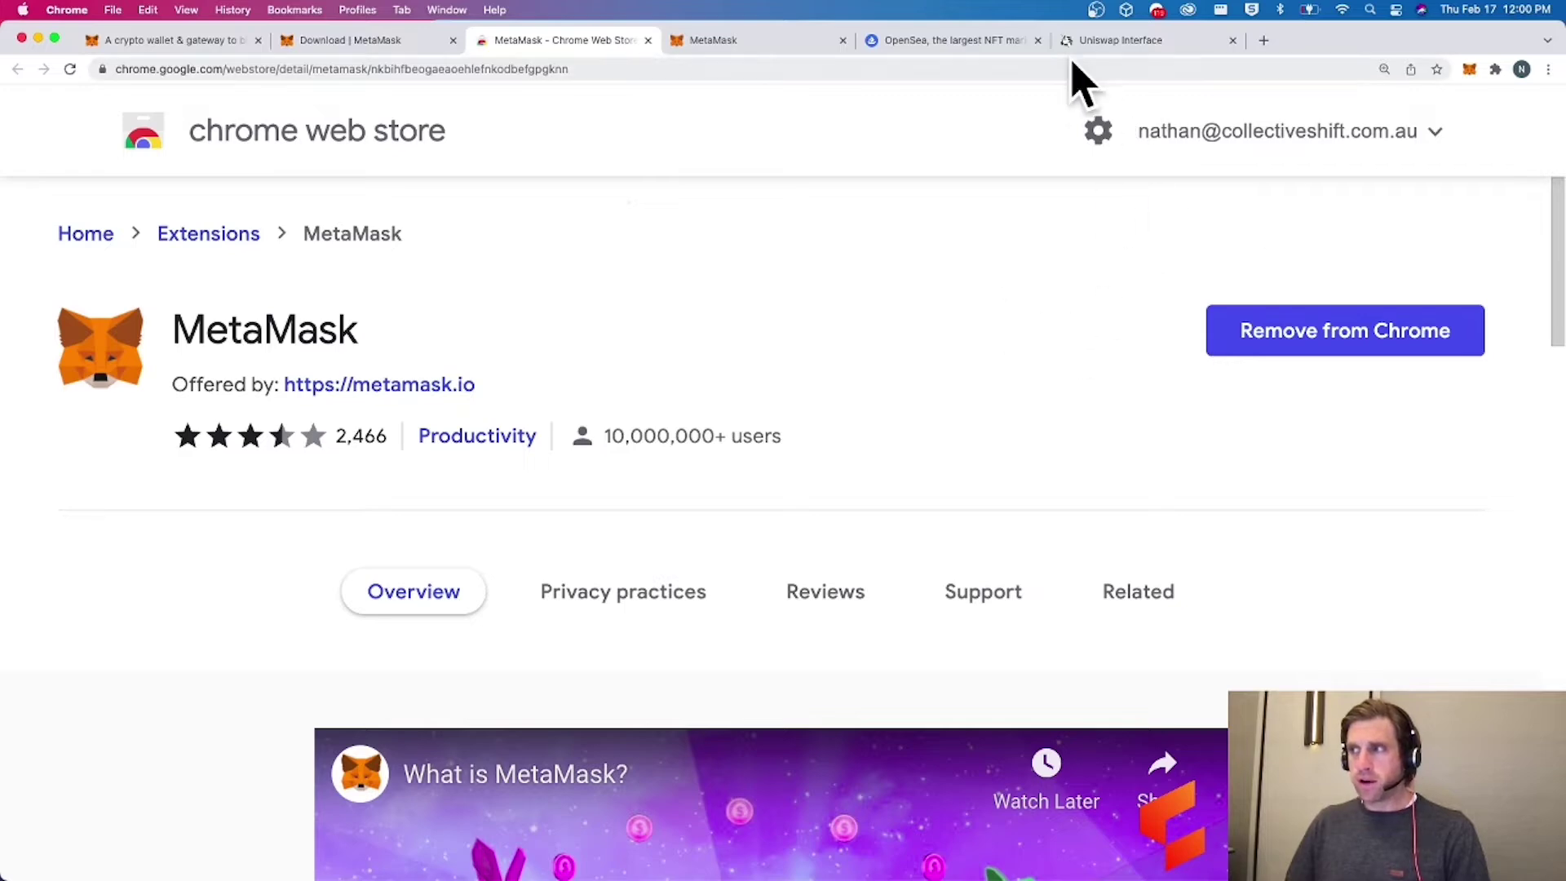
pyautogui.click(739, 42)
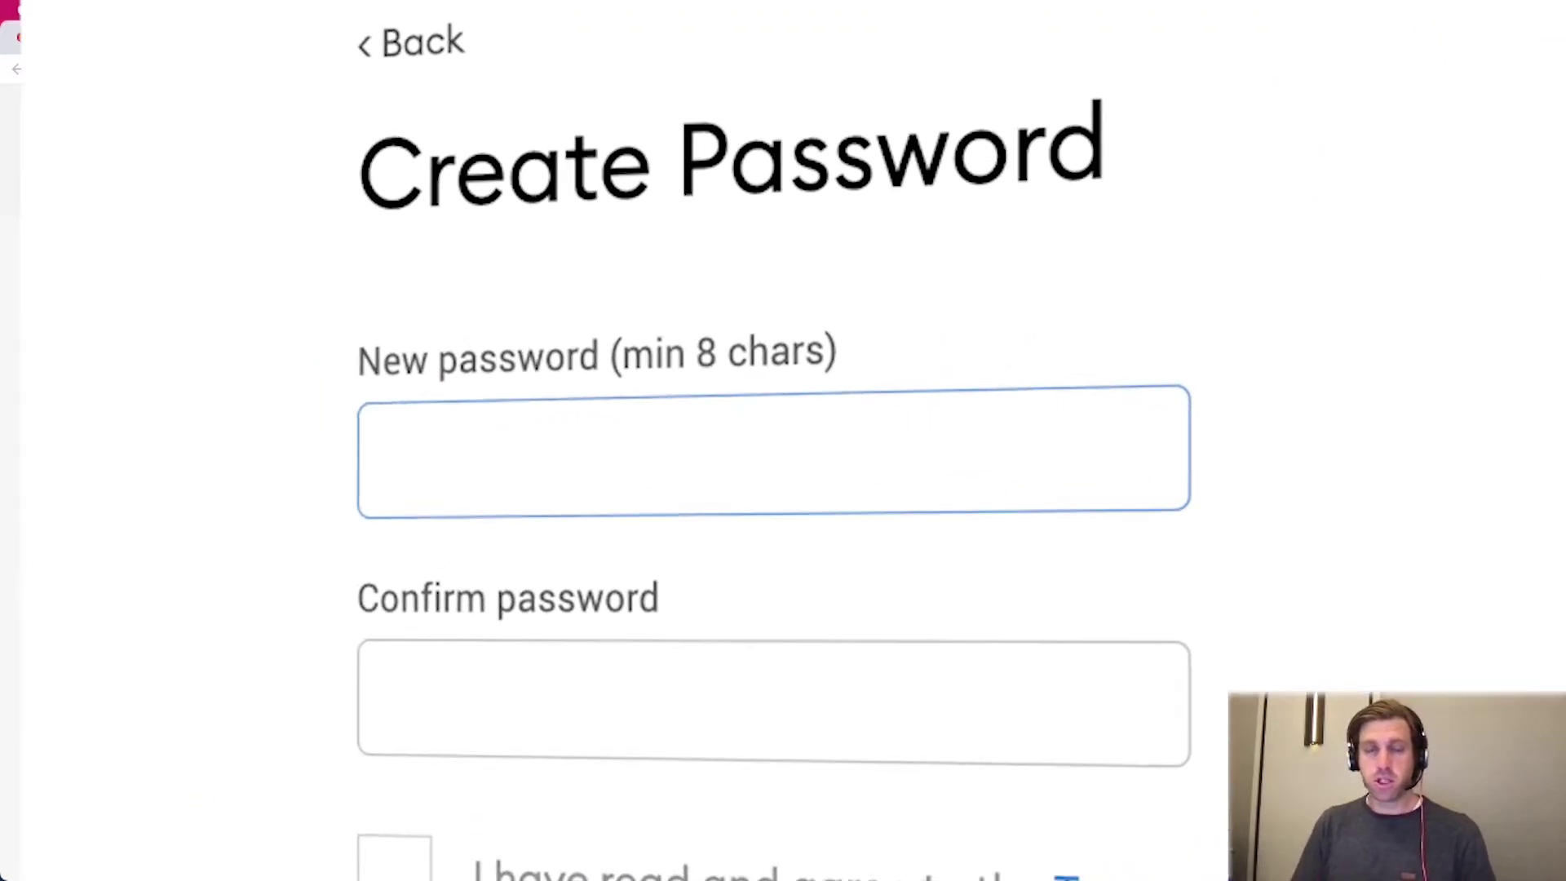
# - Enter a new wallet password in both password fields to create the wallet
pyautogui.write('passwordtest')
pyautogui.click(424, 682)
pyautogui.write('passwordtest')
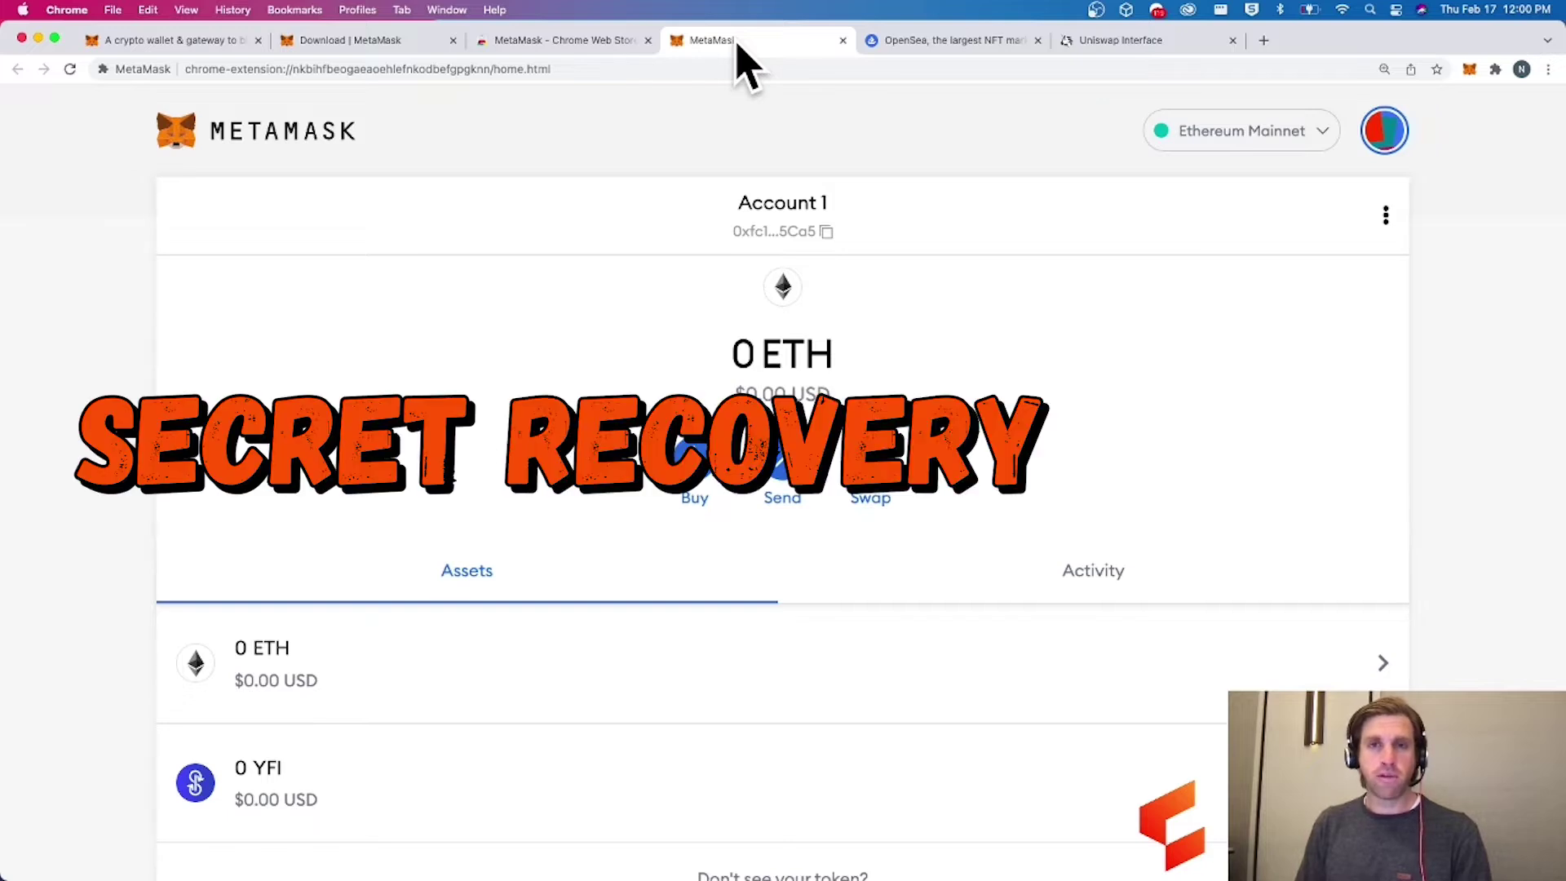
# - Reveal the Secret Recovery Phrase from Settings > Security & Privacy using the account password
pyautogui.click(1385, 132)
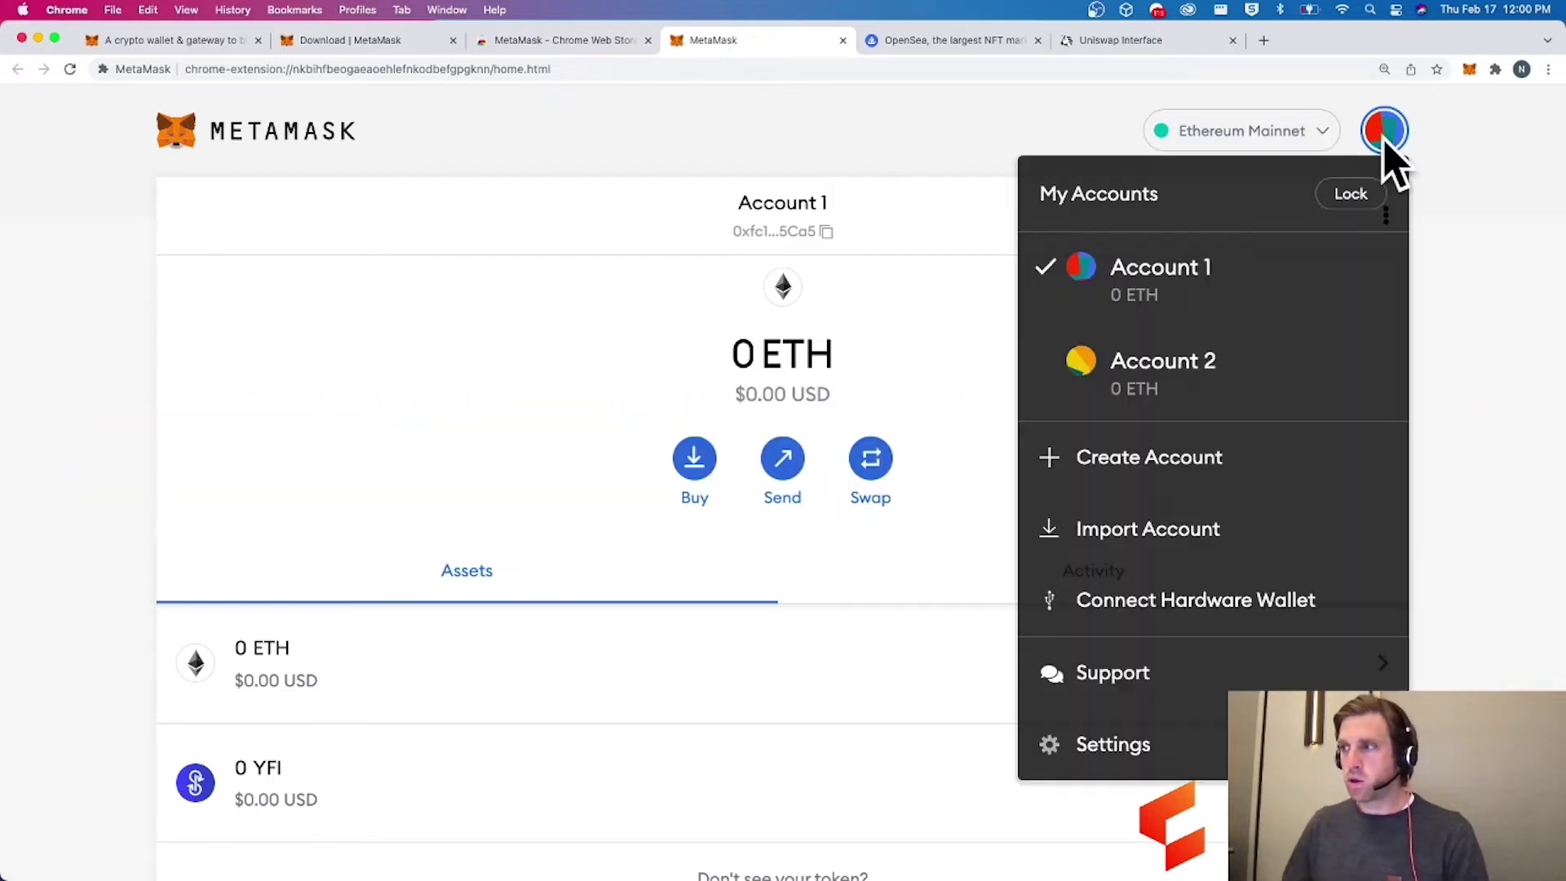
pyautogui.click(1114, 746)
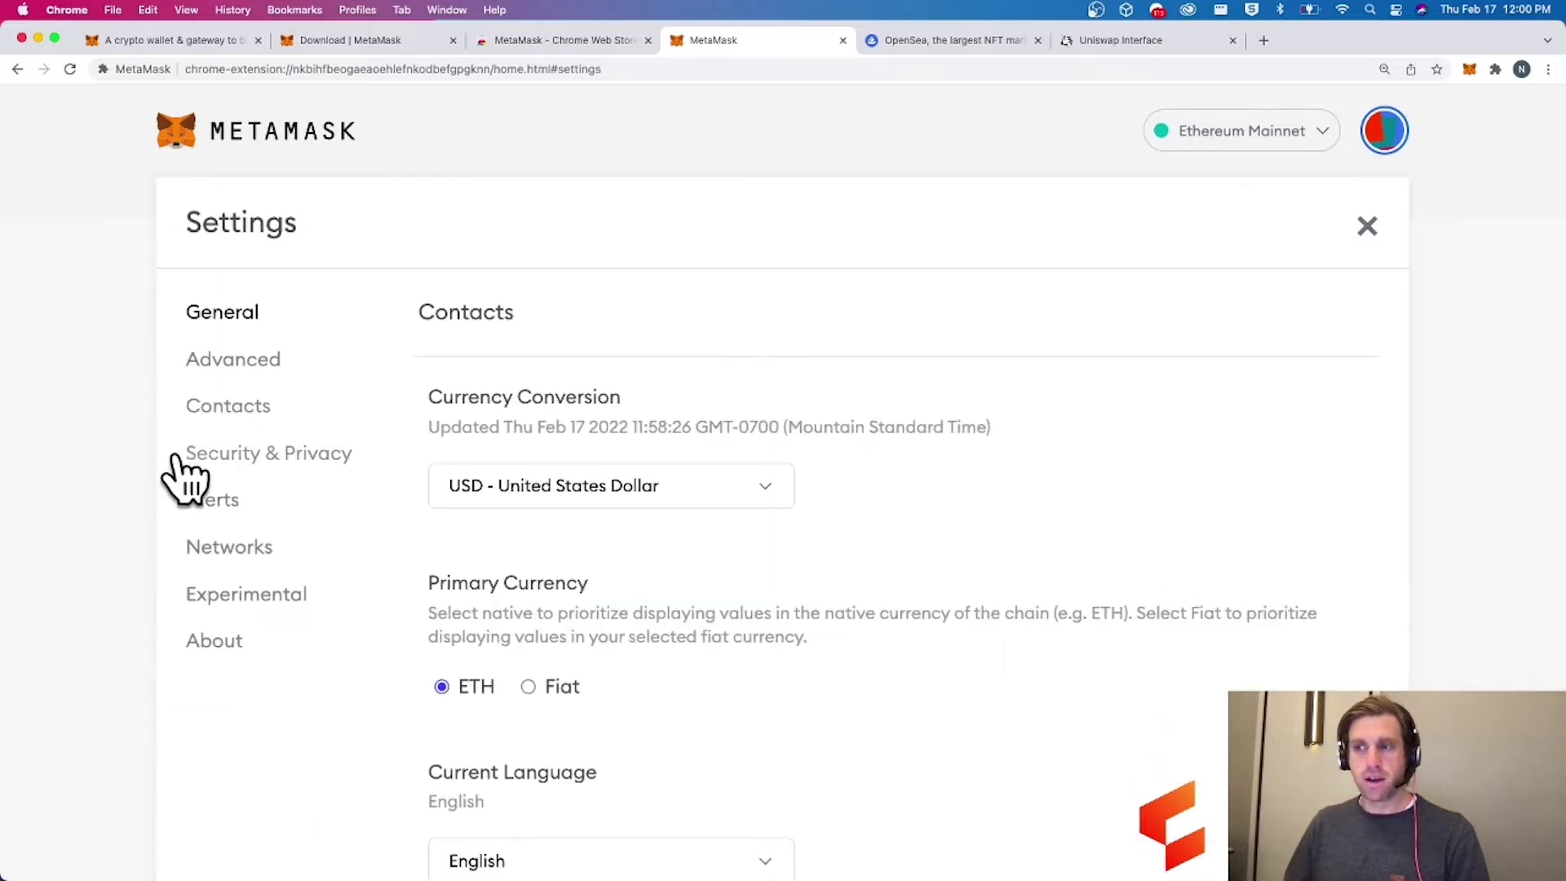
pyautogui.click(231, 454)
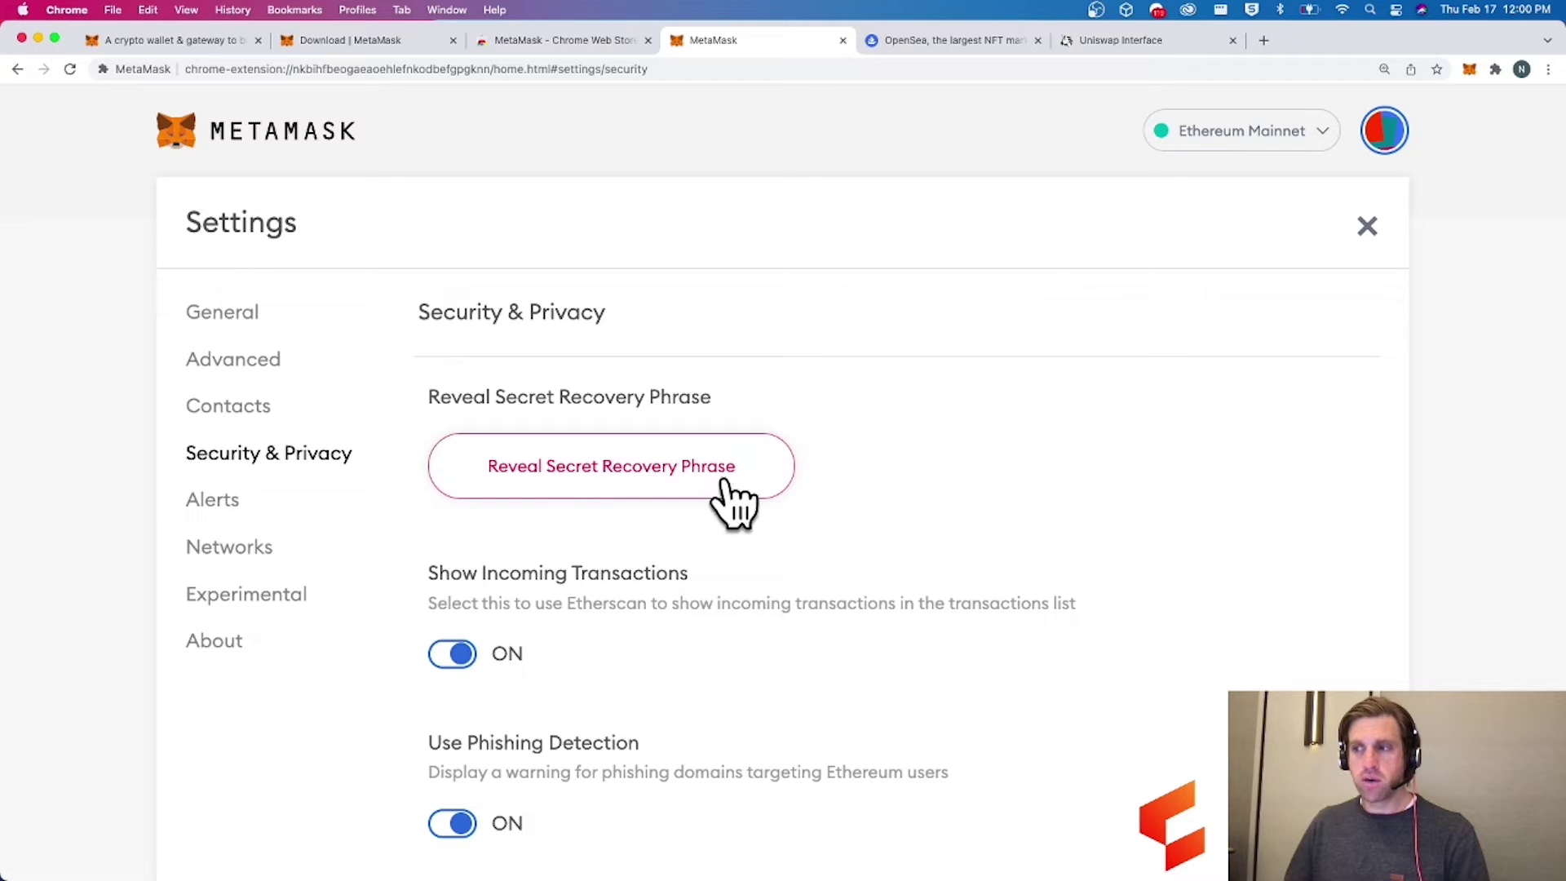
pyautogui.click(732, 494)
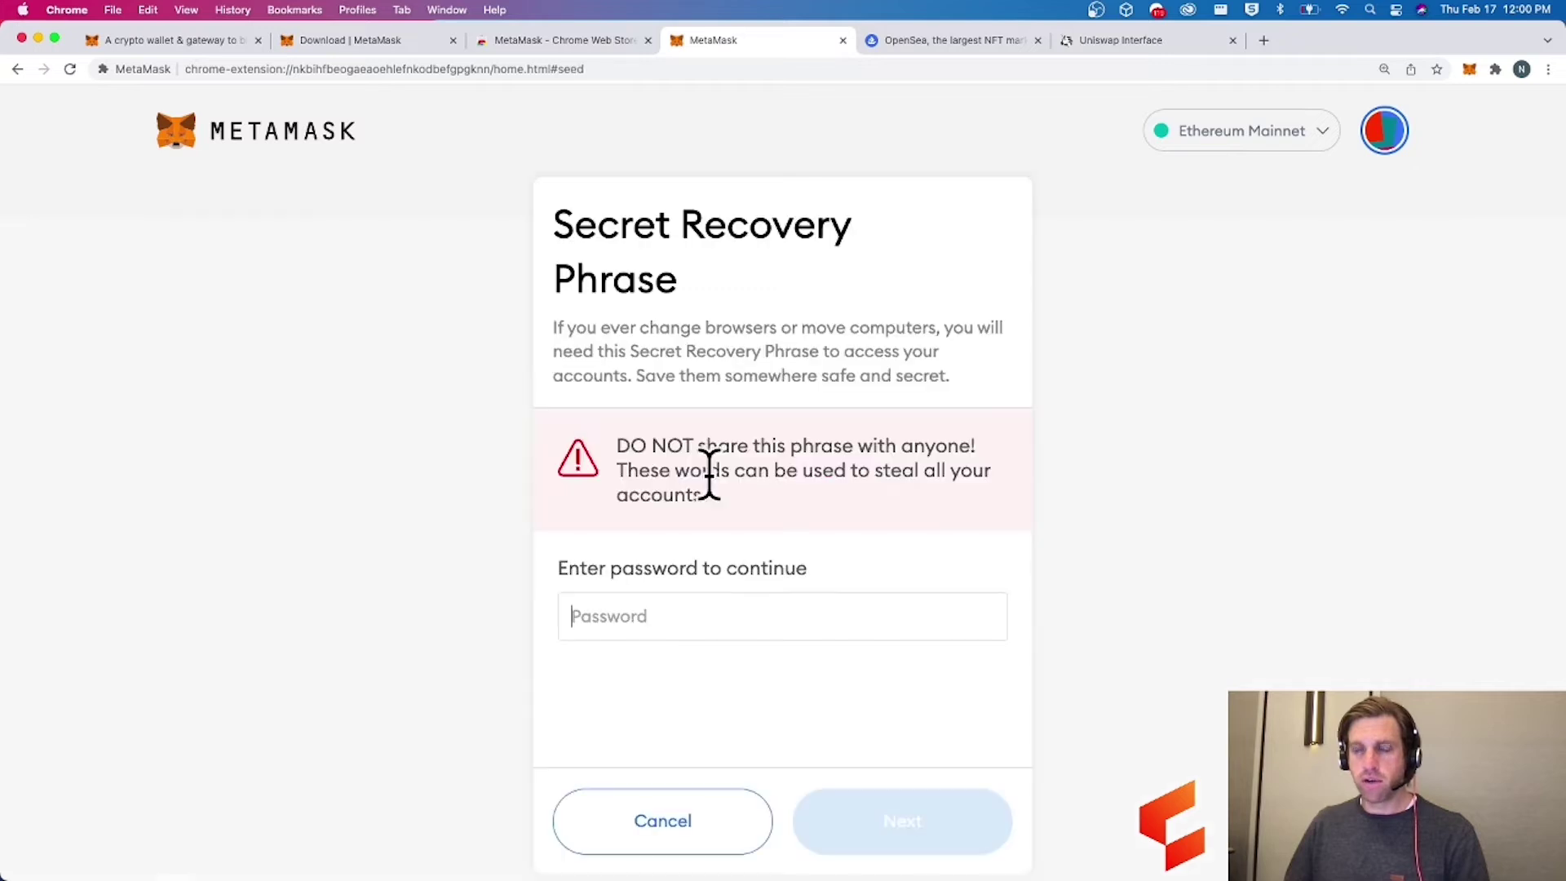
pyautogui.write('•••••••••••')
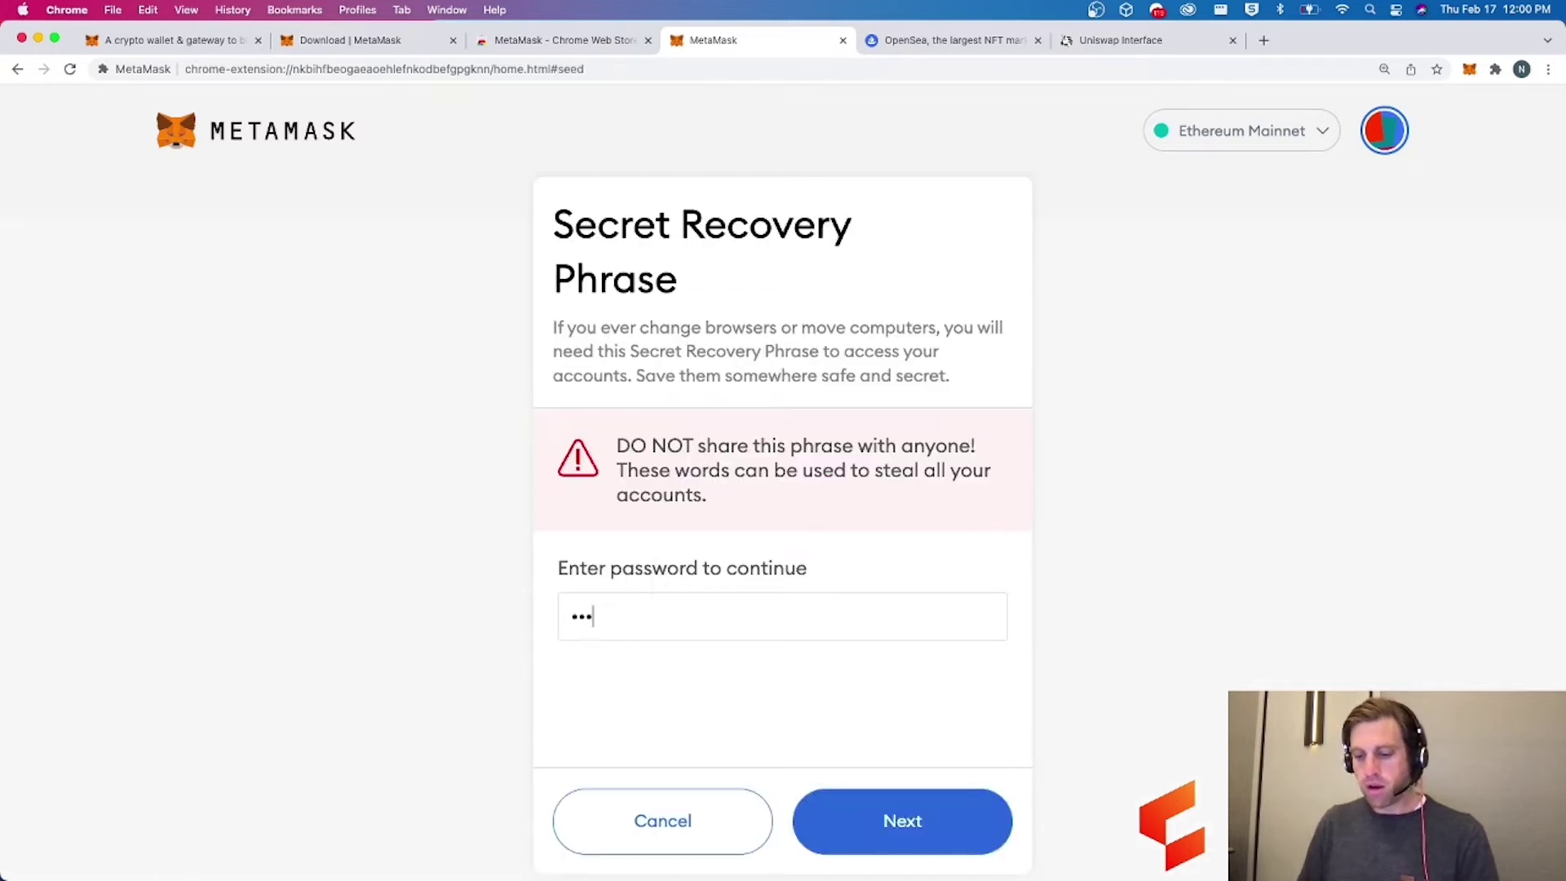
pyautogui.write('•••••••')
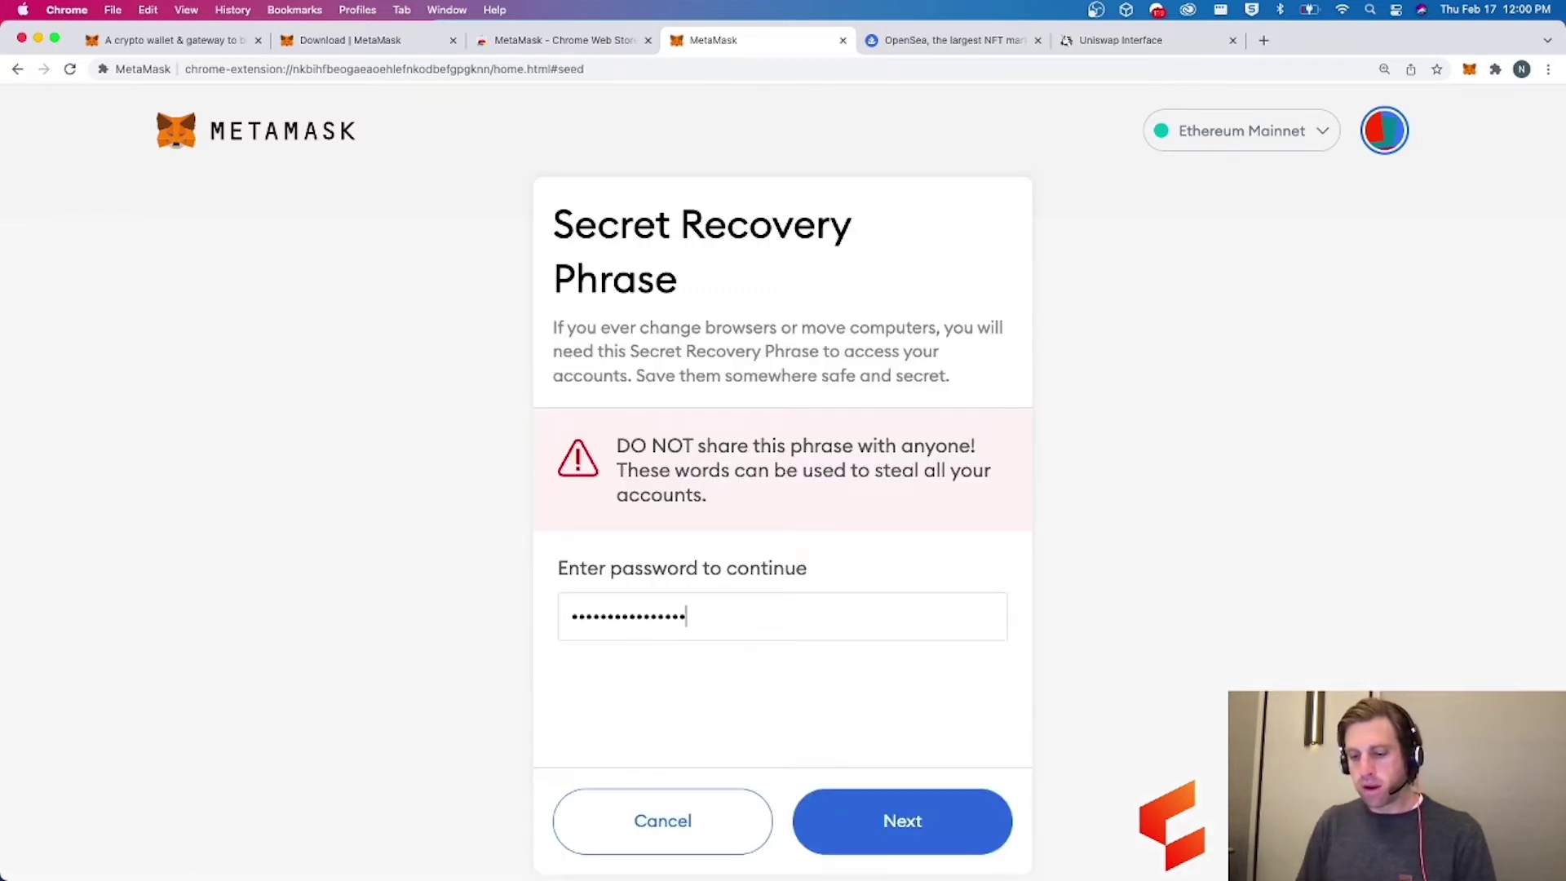
pyautogui.press('Return')
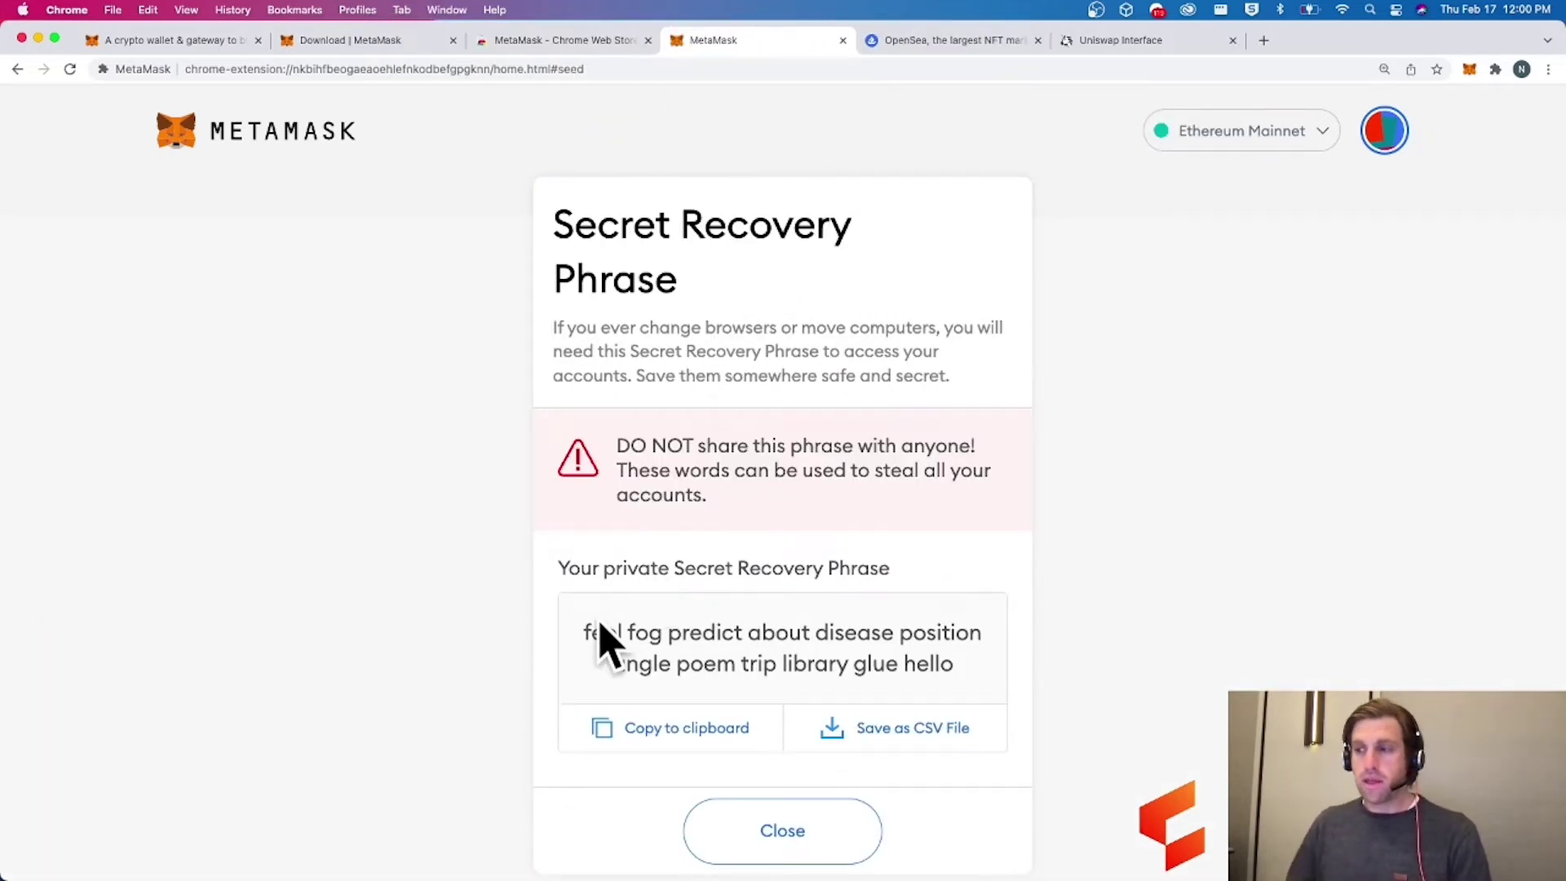
pyautogui.moveTo(586, 632); pyautogui.dragTo(979, 666)
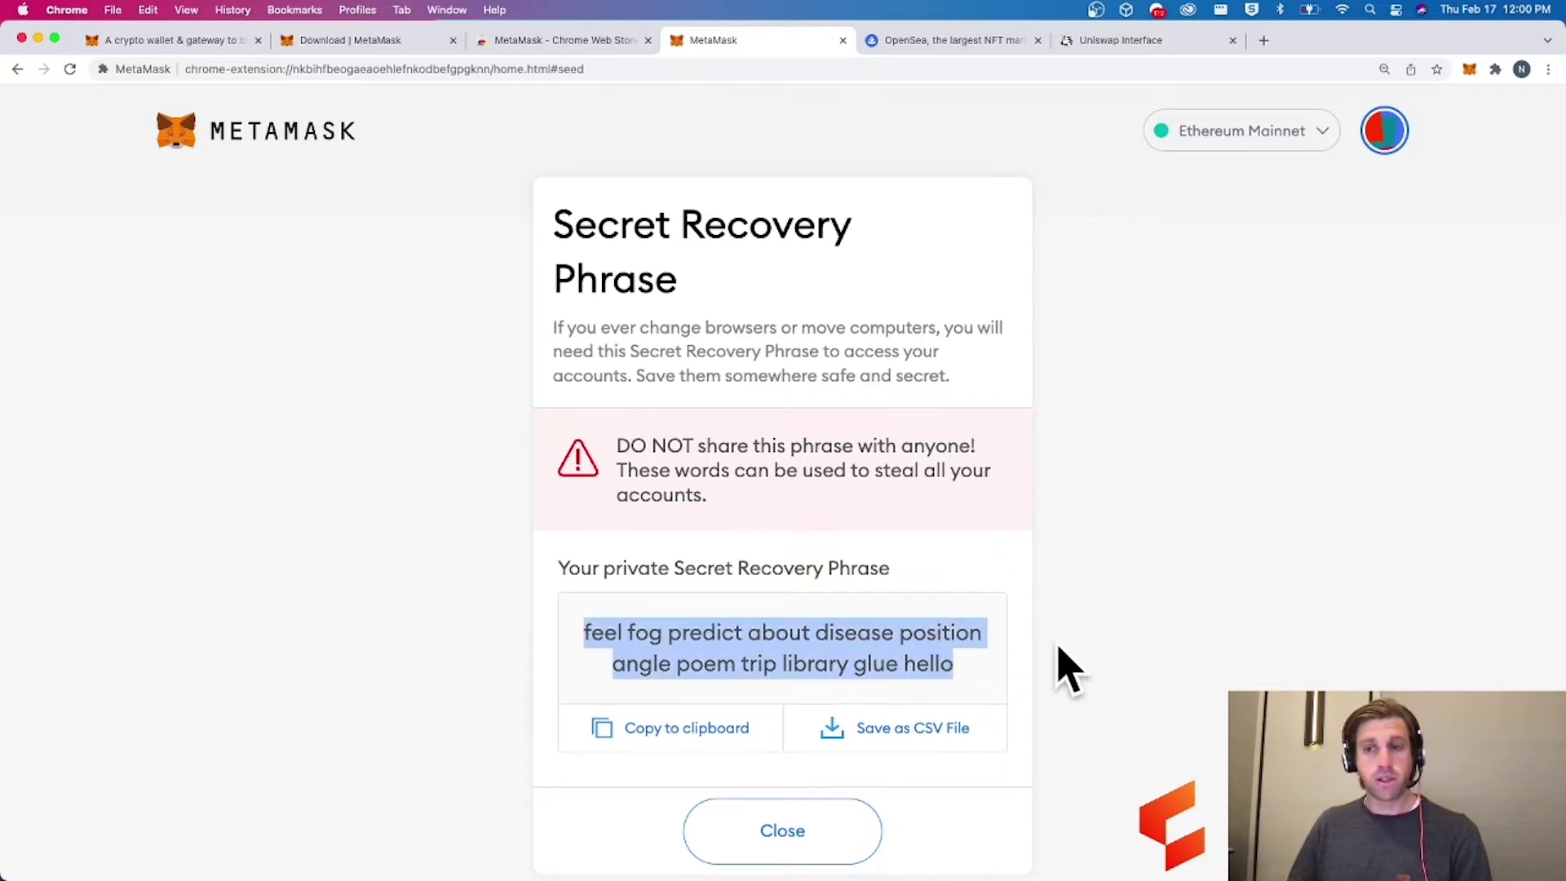
pyautogui.click(1002, 657)
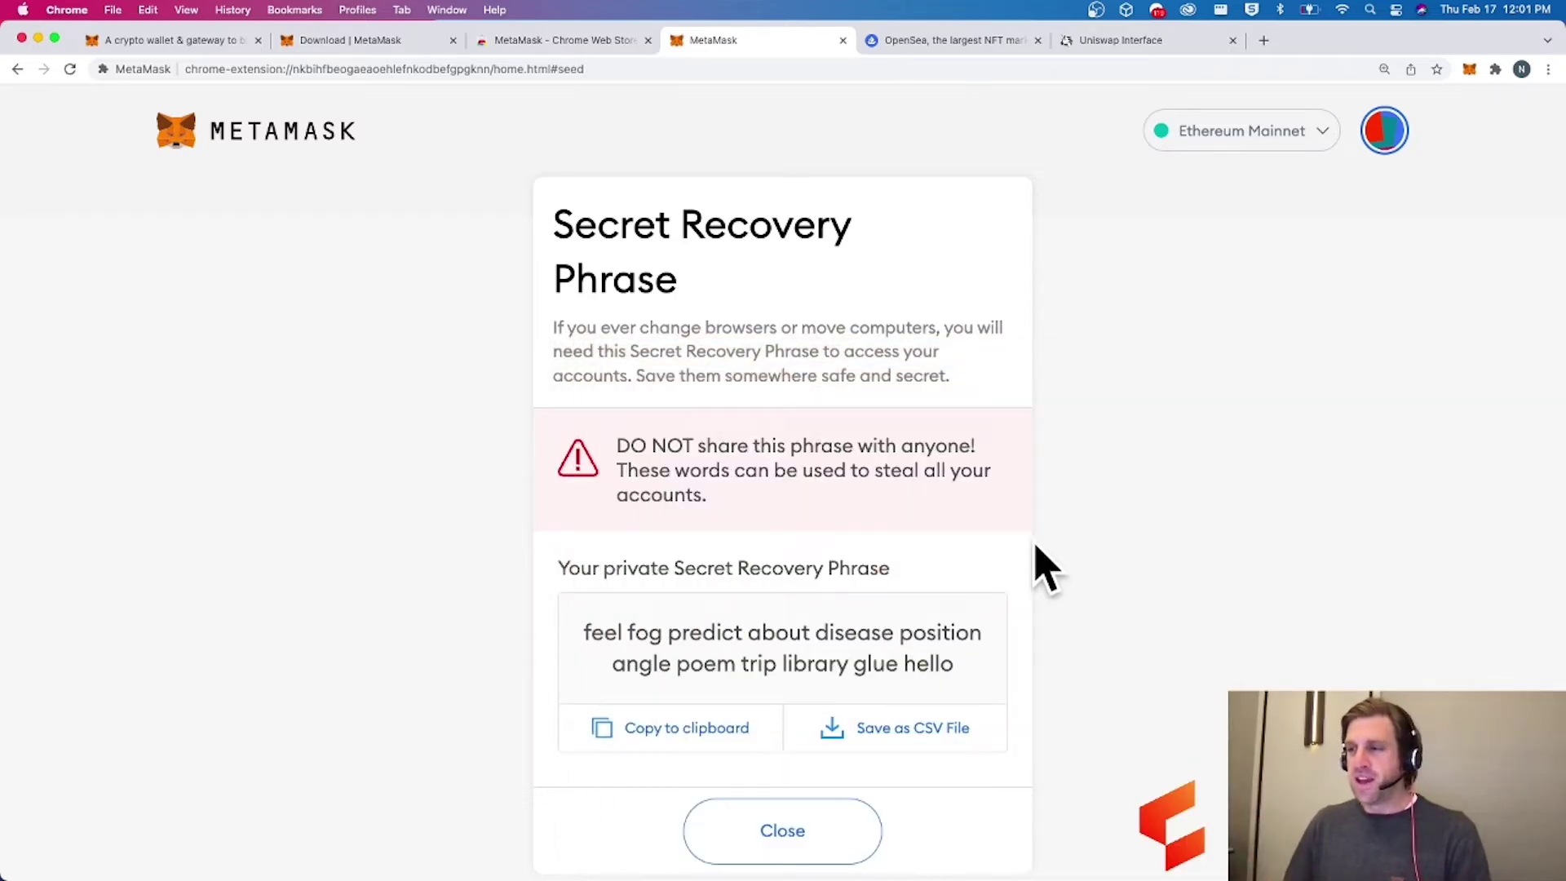
pyautogui.moveTo(996, 552); pyautogui.dragTo(1005, 685)
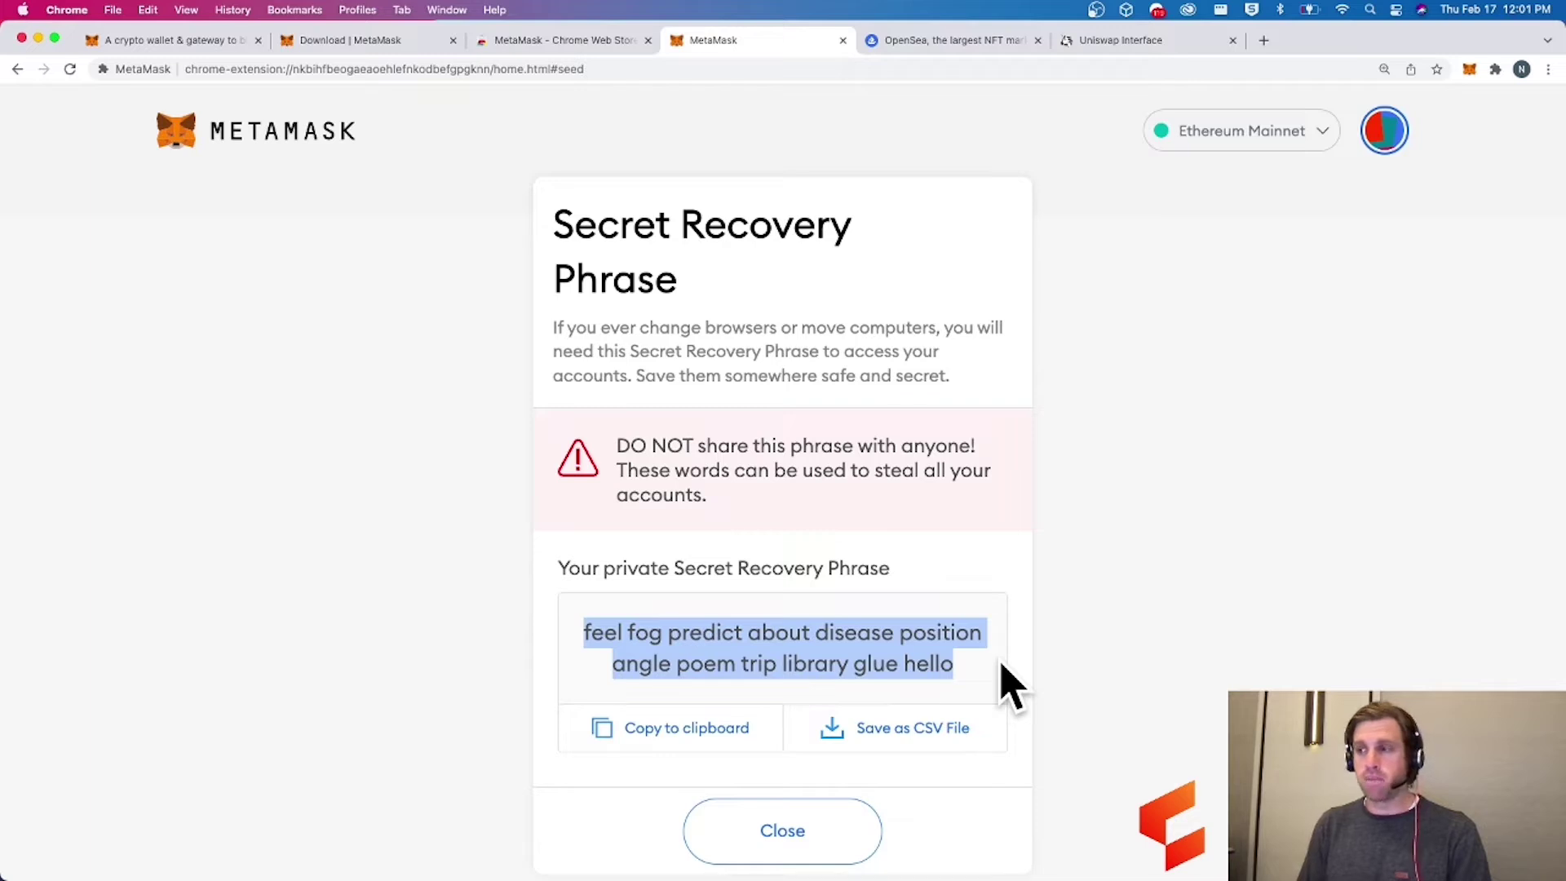
pyautogui.click(293, 181)
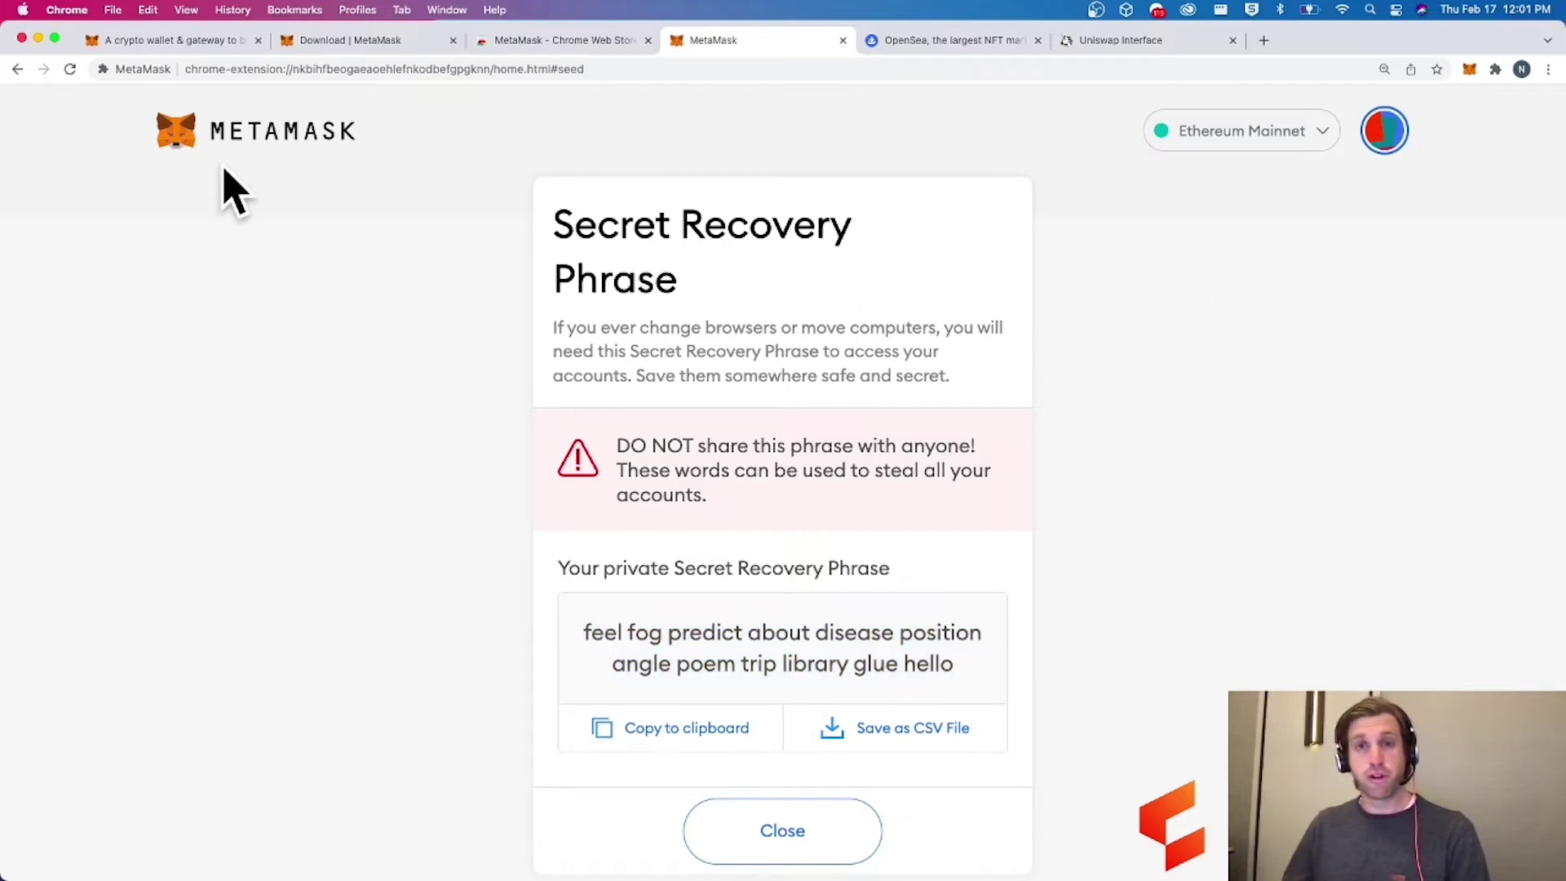
# - Return to the Account 1 home, view the toolbar extension popup, and adjust page zoom
pyautogui.click(298, 132)
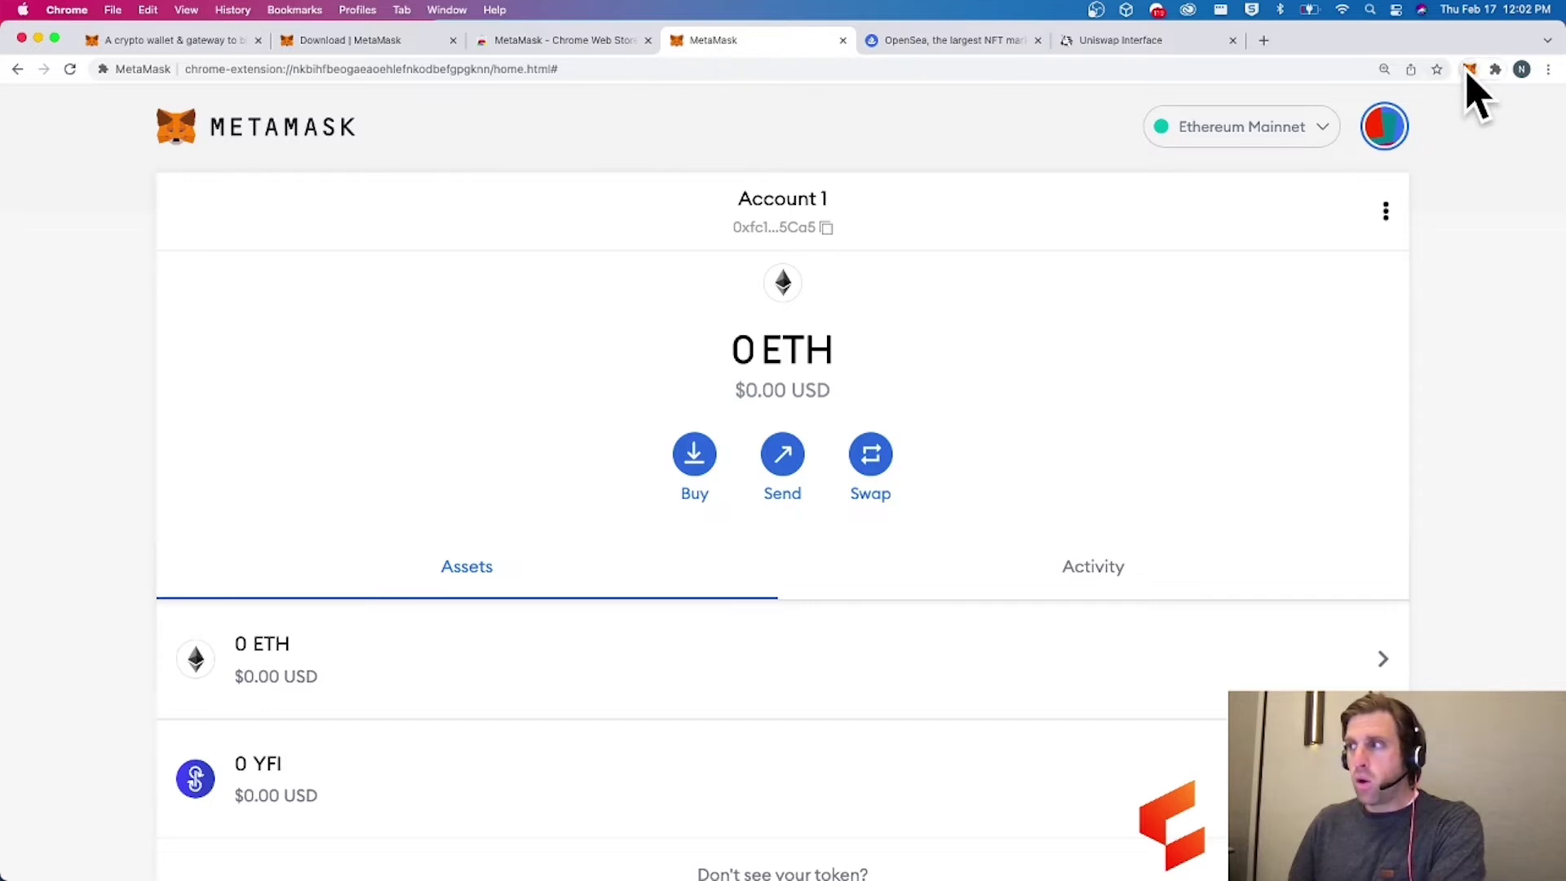
pyautogui.click(1471, 70)
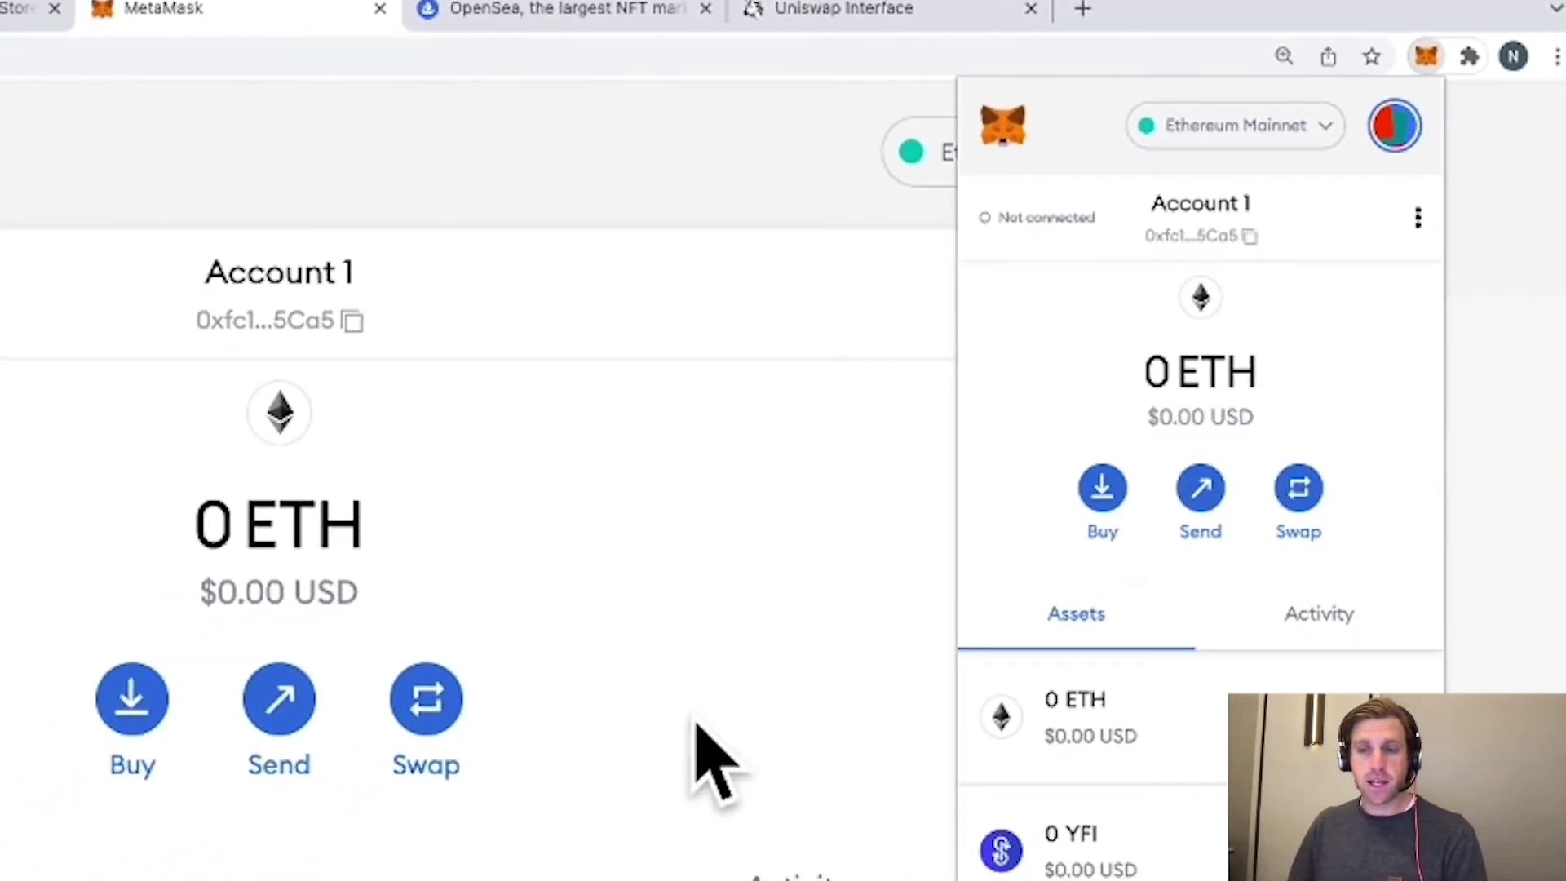
pyautogui.click(589, 447)
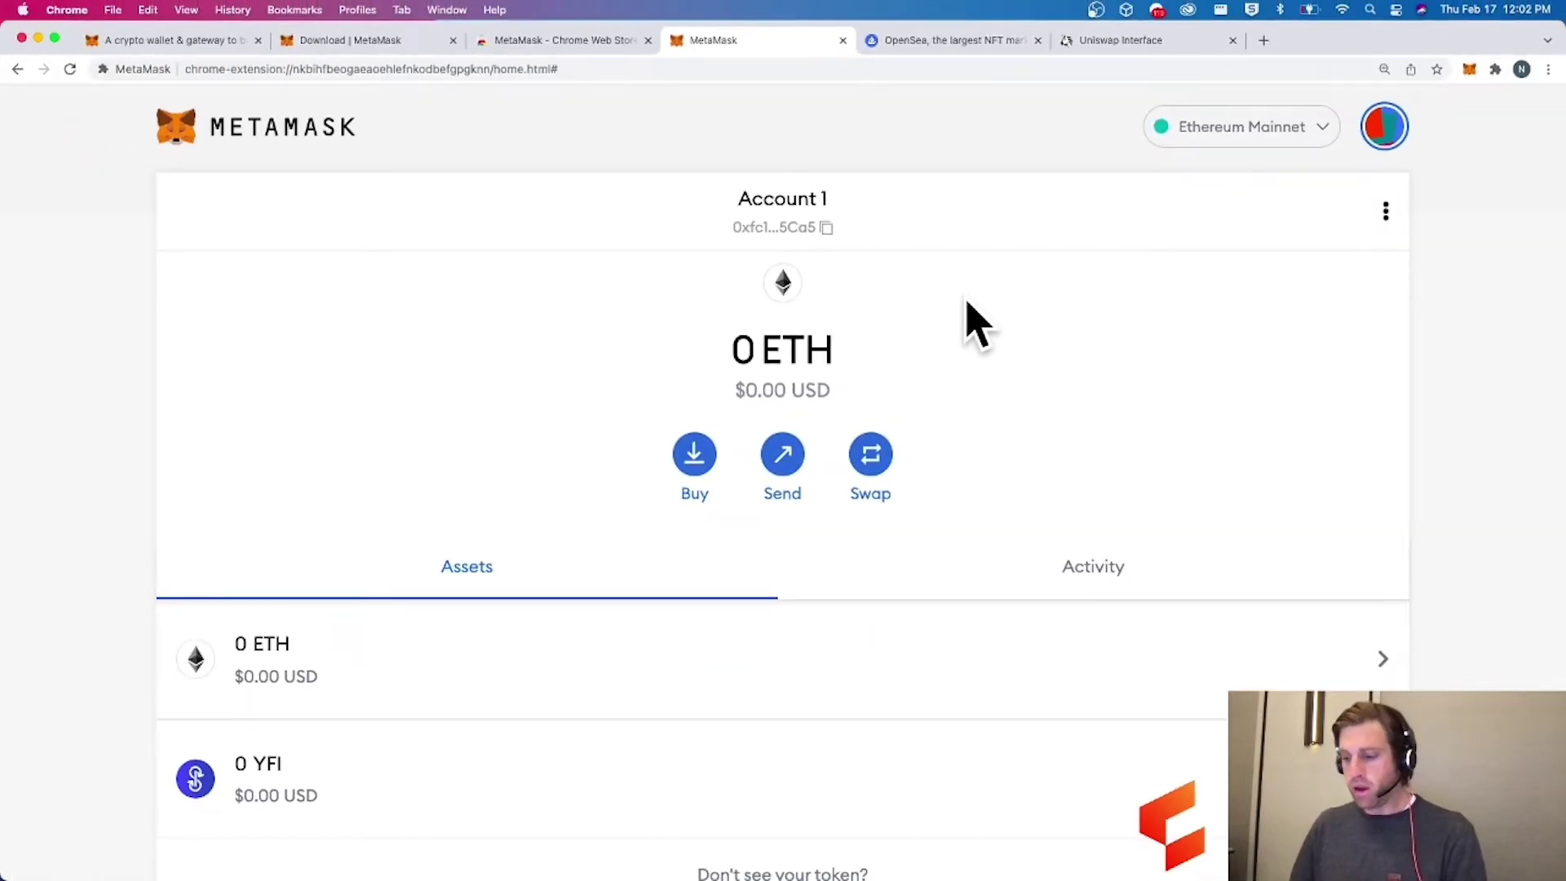
pyautogui.press('super+equal')
pyautogui.press('super+equal')
pyautogui.press('super+minus')
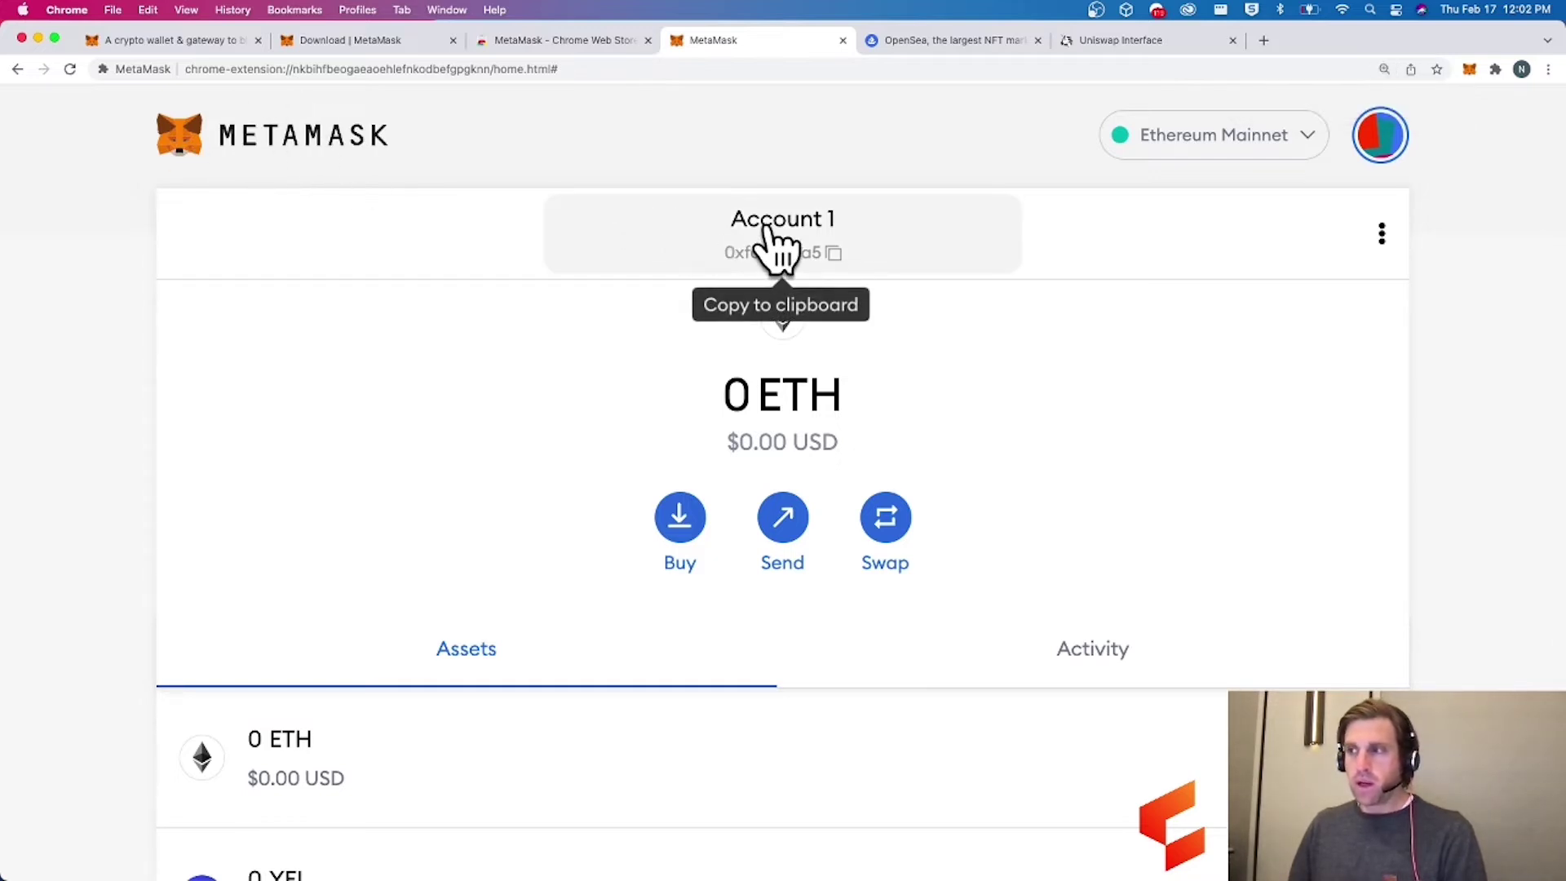
# - Copy Account 1's wallet address from the address shown under the account name
pyautogui.click(796, 241)
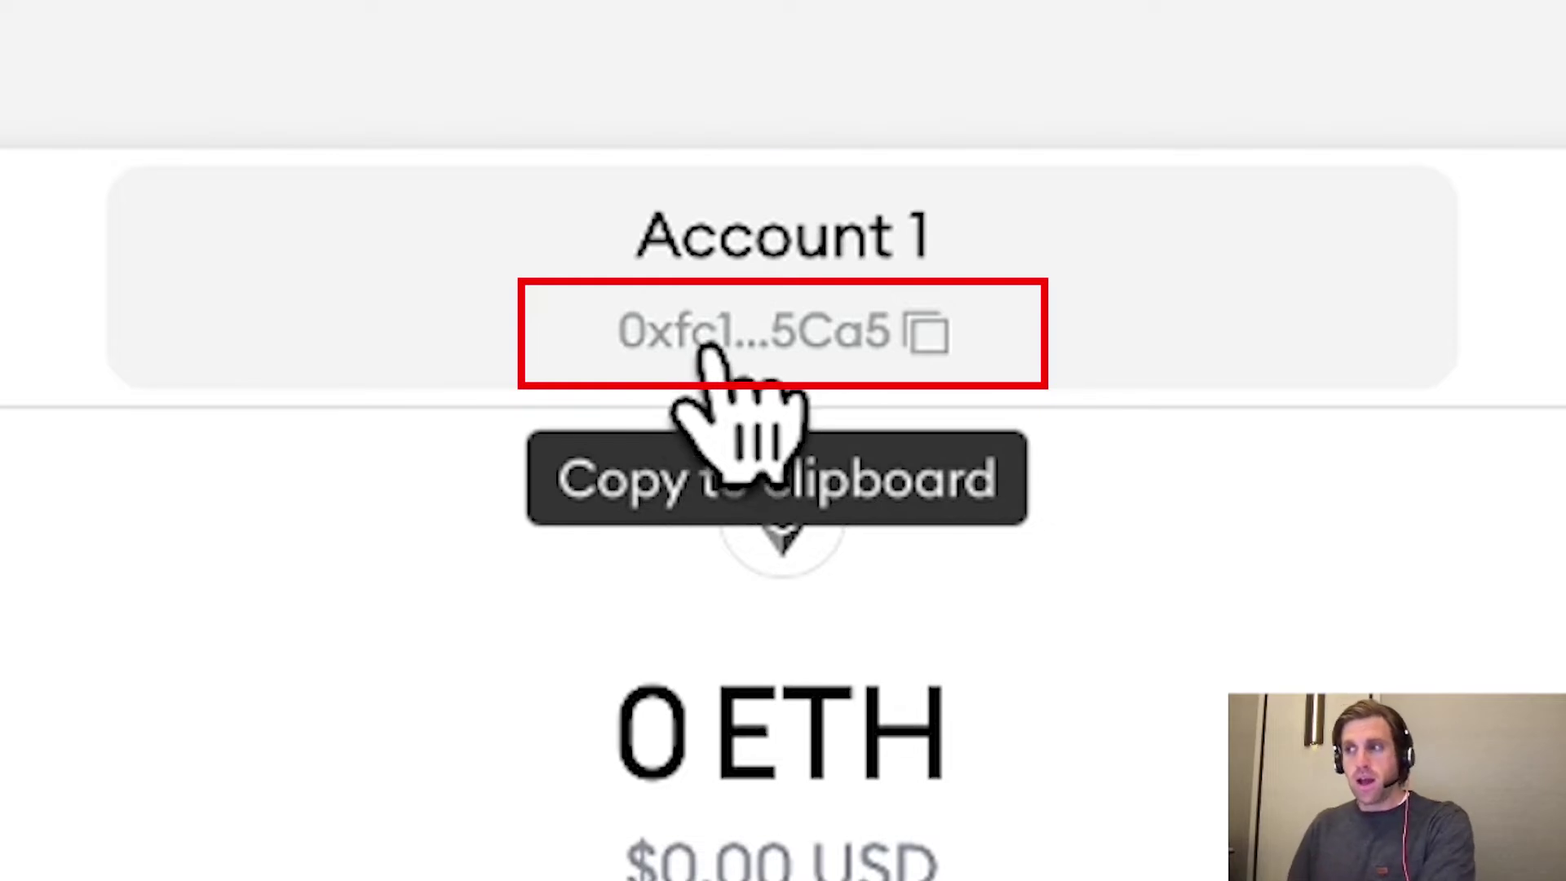
pyautogui.click(712, 346)
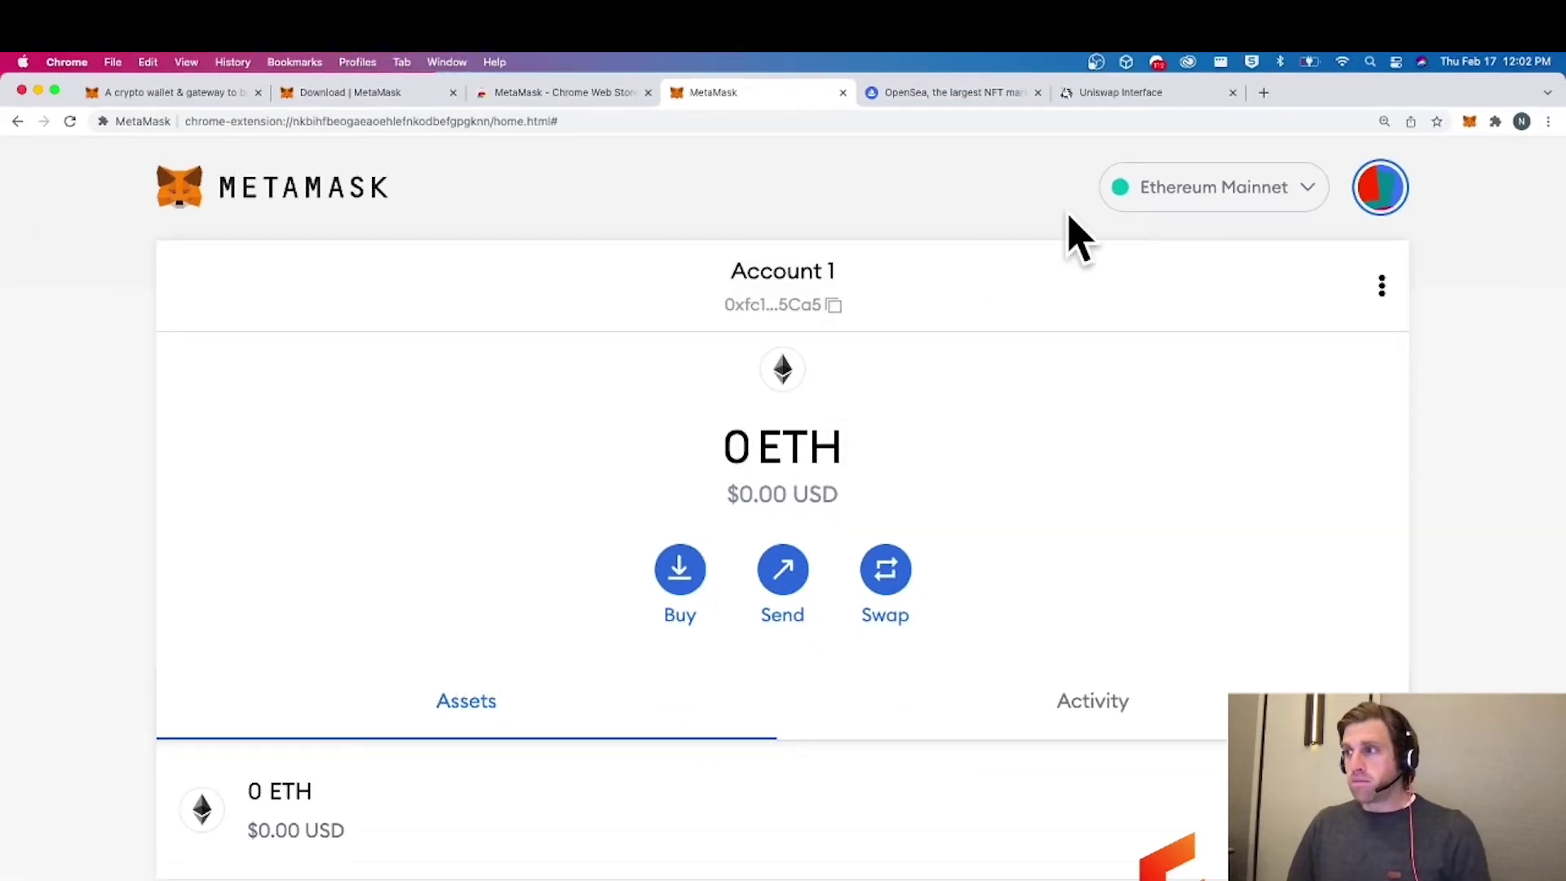
pyautogui.click(1300, 196)
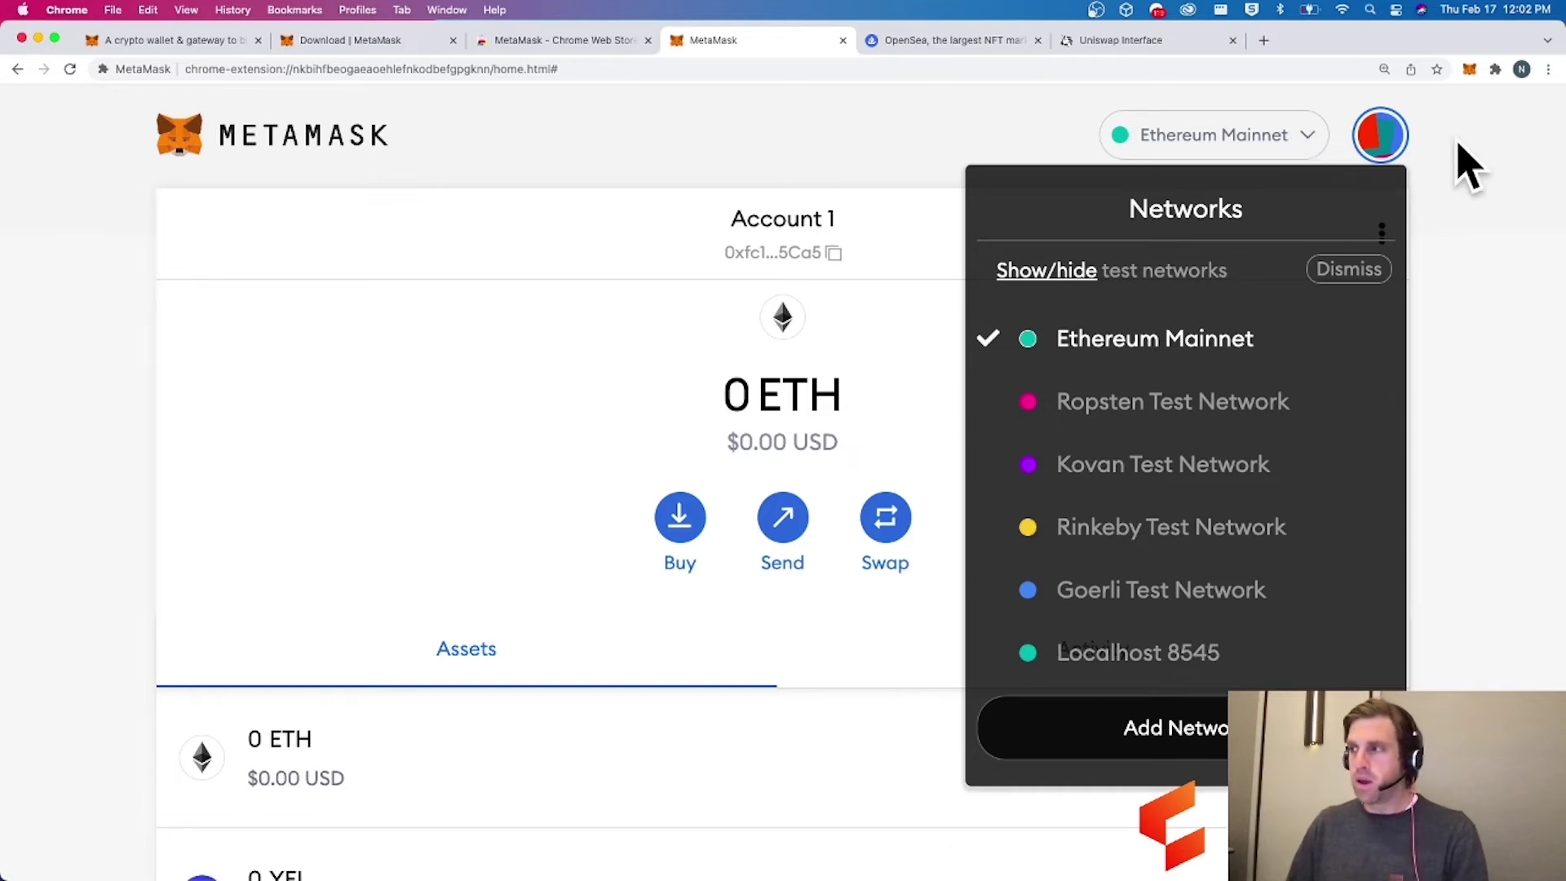
pyautogui.click(1383, 142)
pyautogui.click(1387, 147)
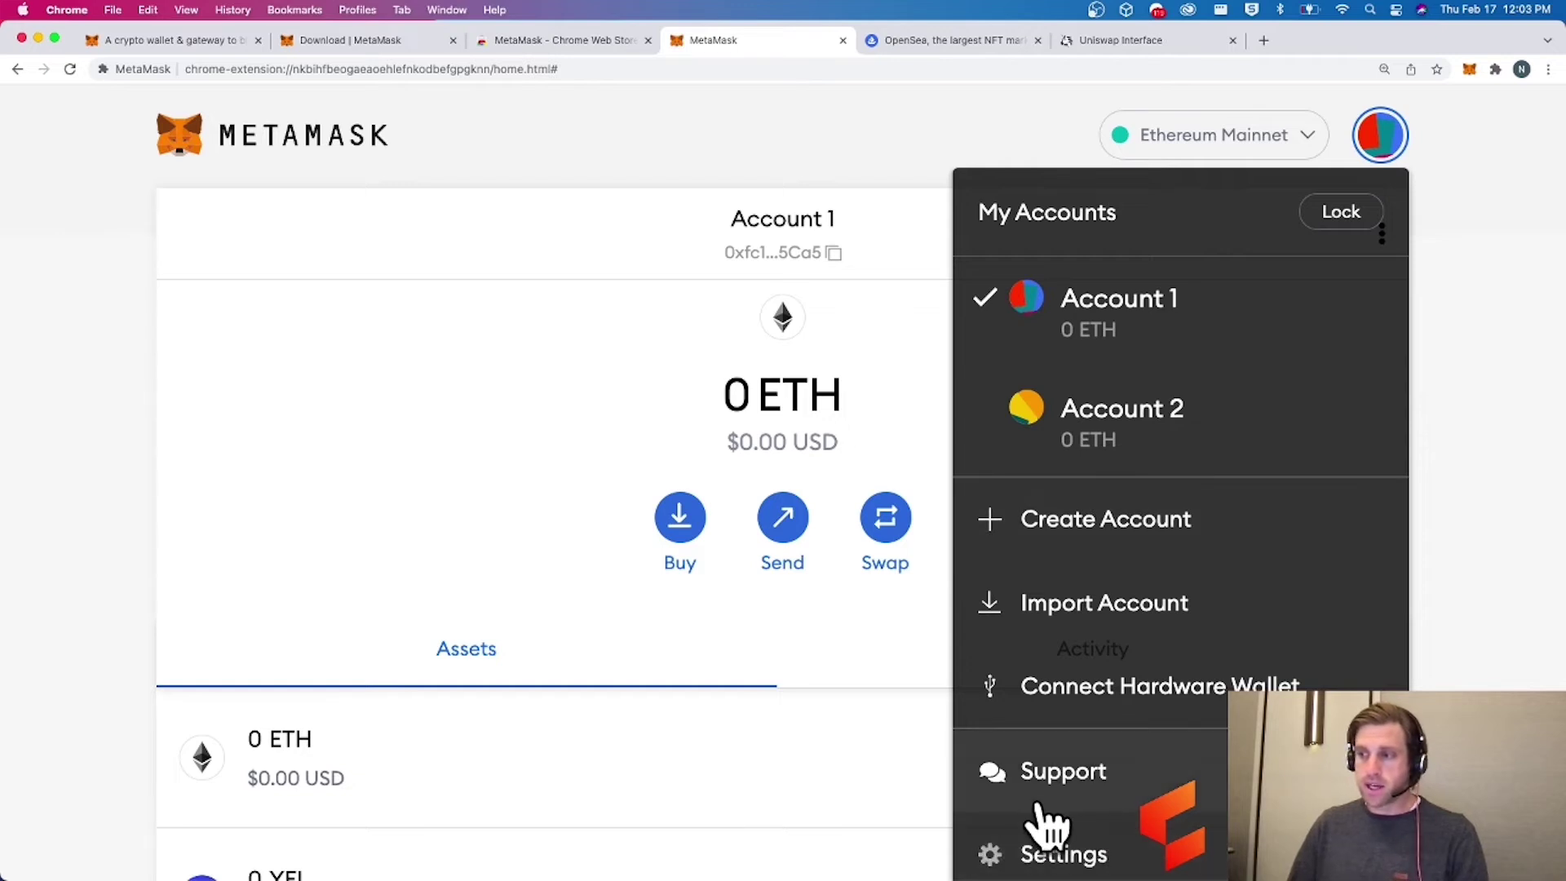
pyautogui.click(1142, 687)
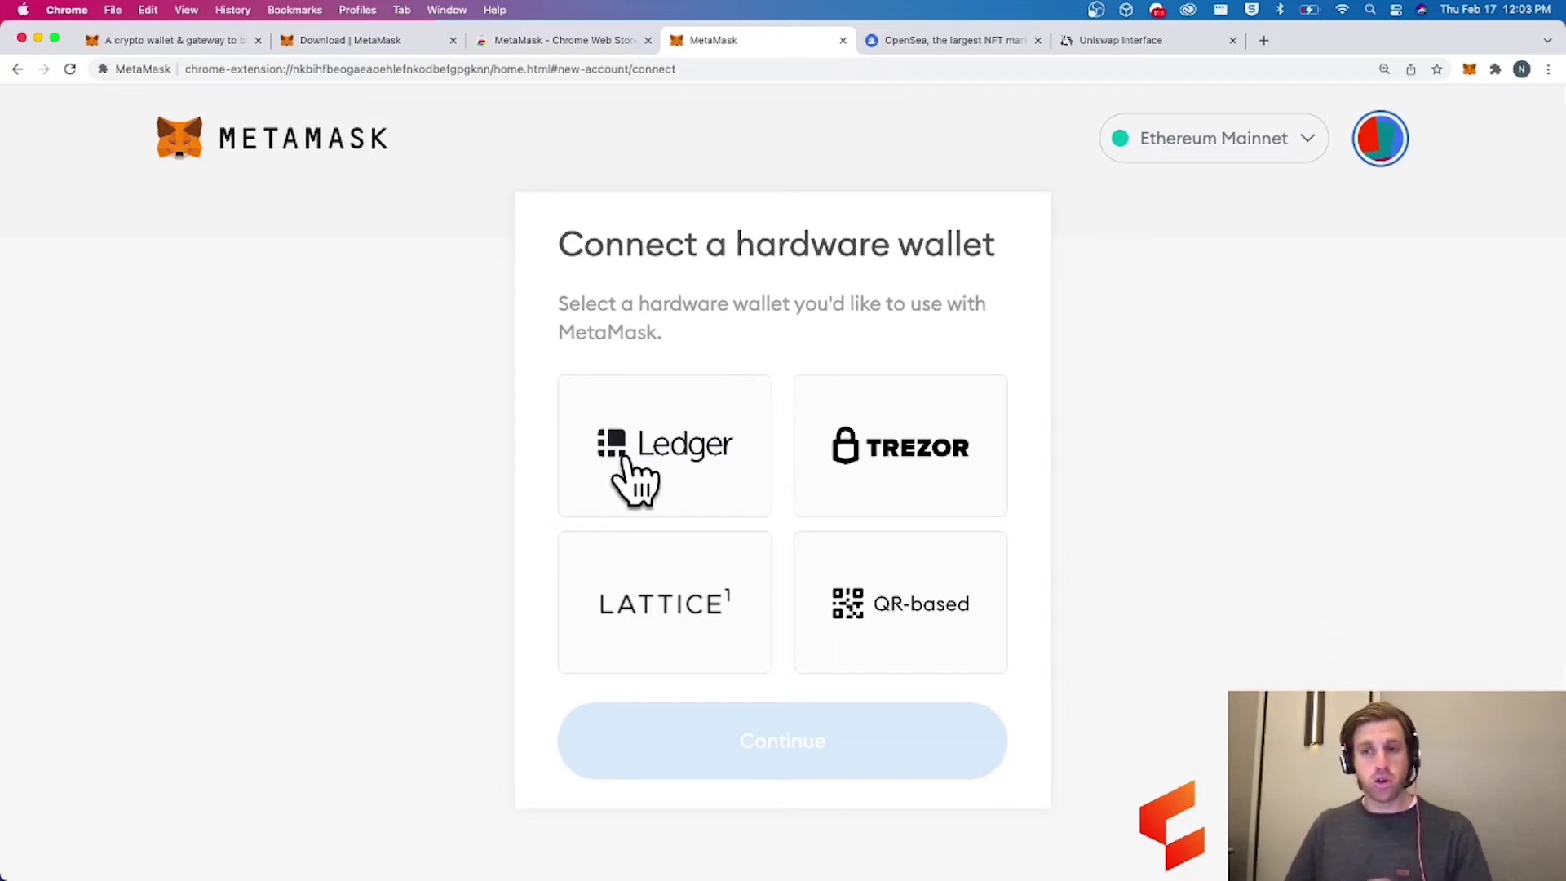
pyautogui.click(343, 150)
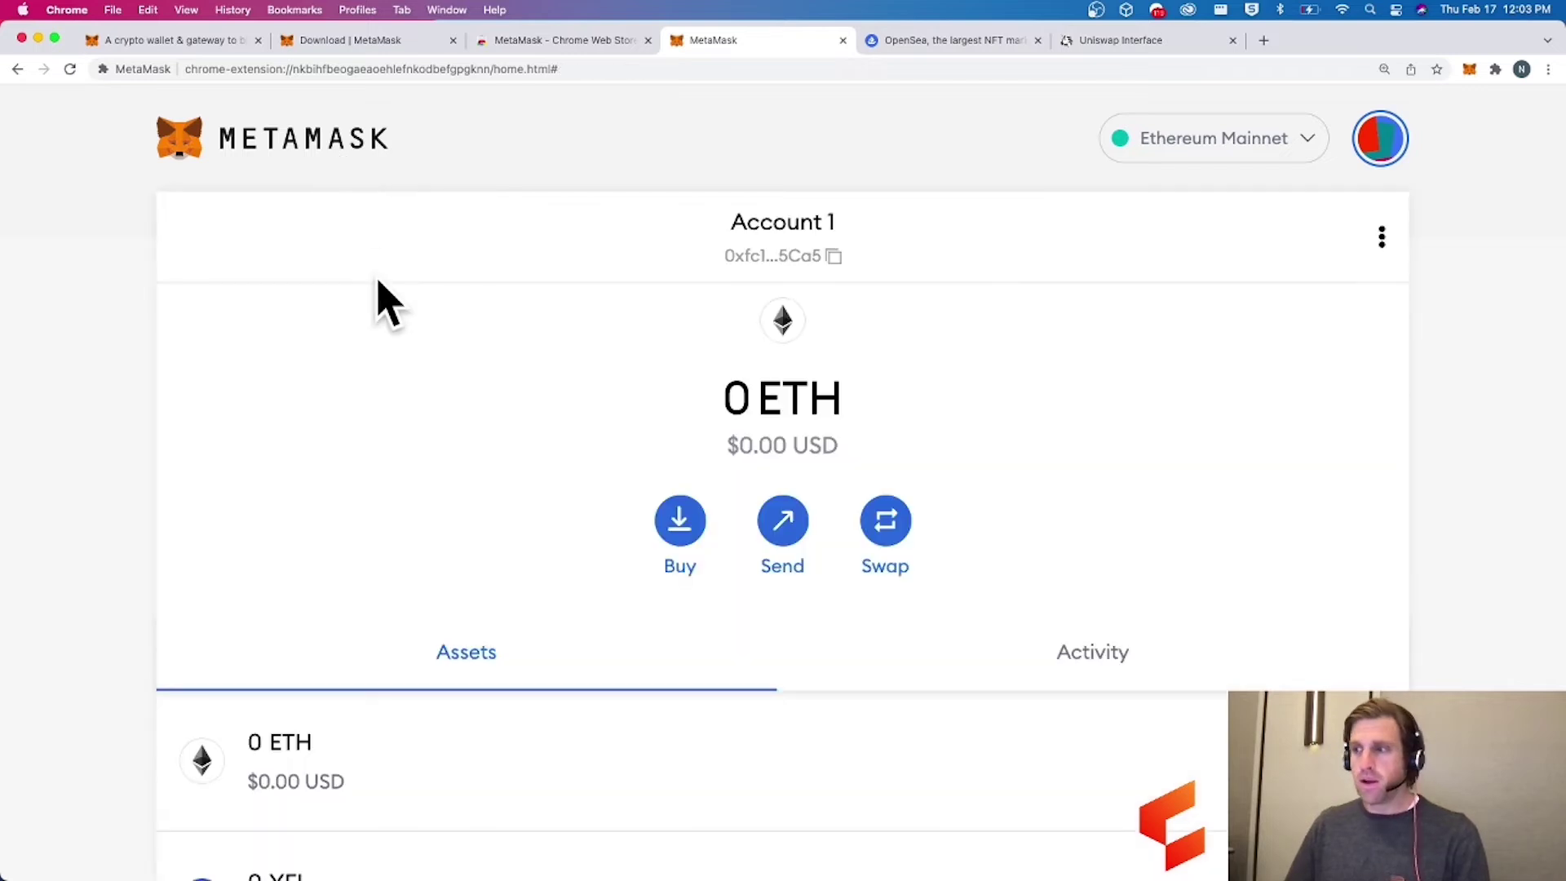
# - Review the Buy dialog's Deposit Ether options, including Wyre and Directly Deposit Ether
pyautogui.scroll(-4, 378, 301)
pyautogui.scroll(4, 377, 301)
pyautogui.scroll(-1, 378, 301)
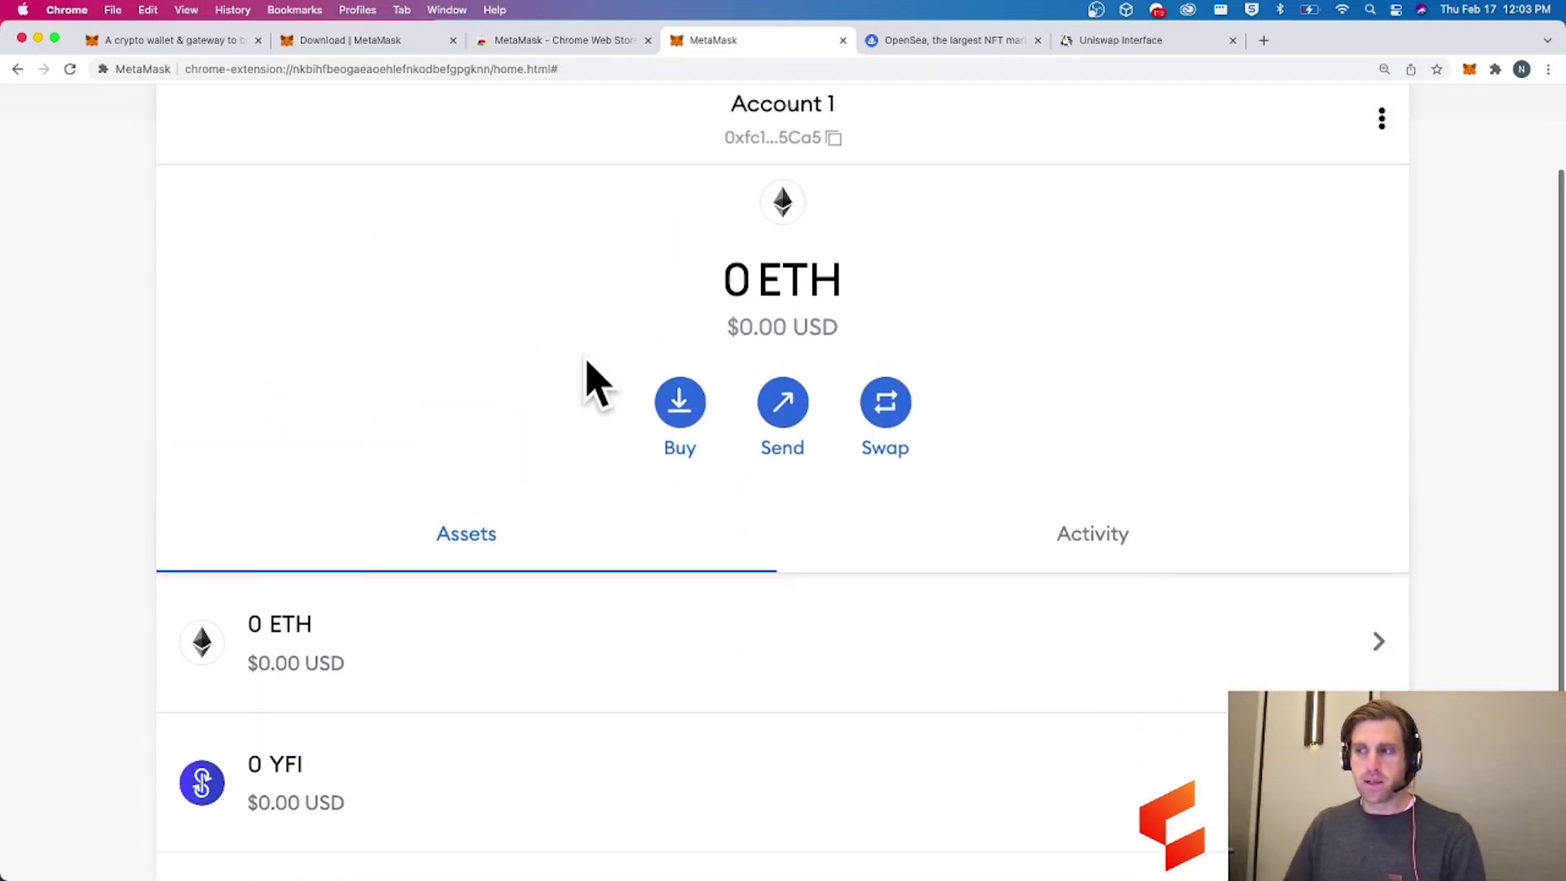
pyautogui.click(679, 406)
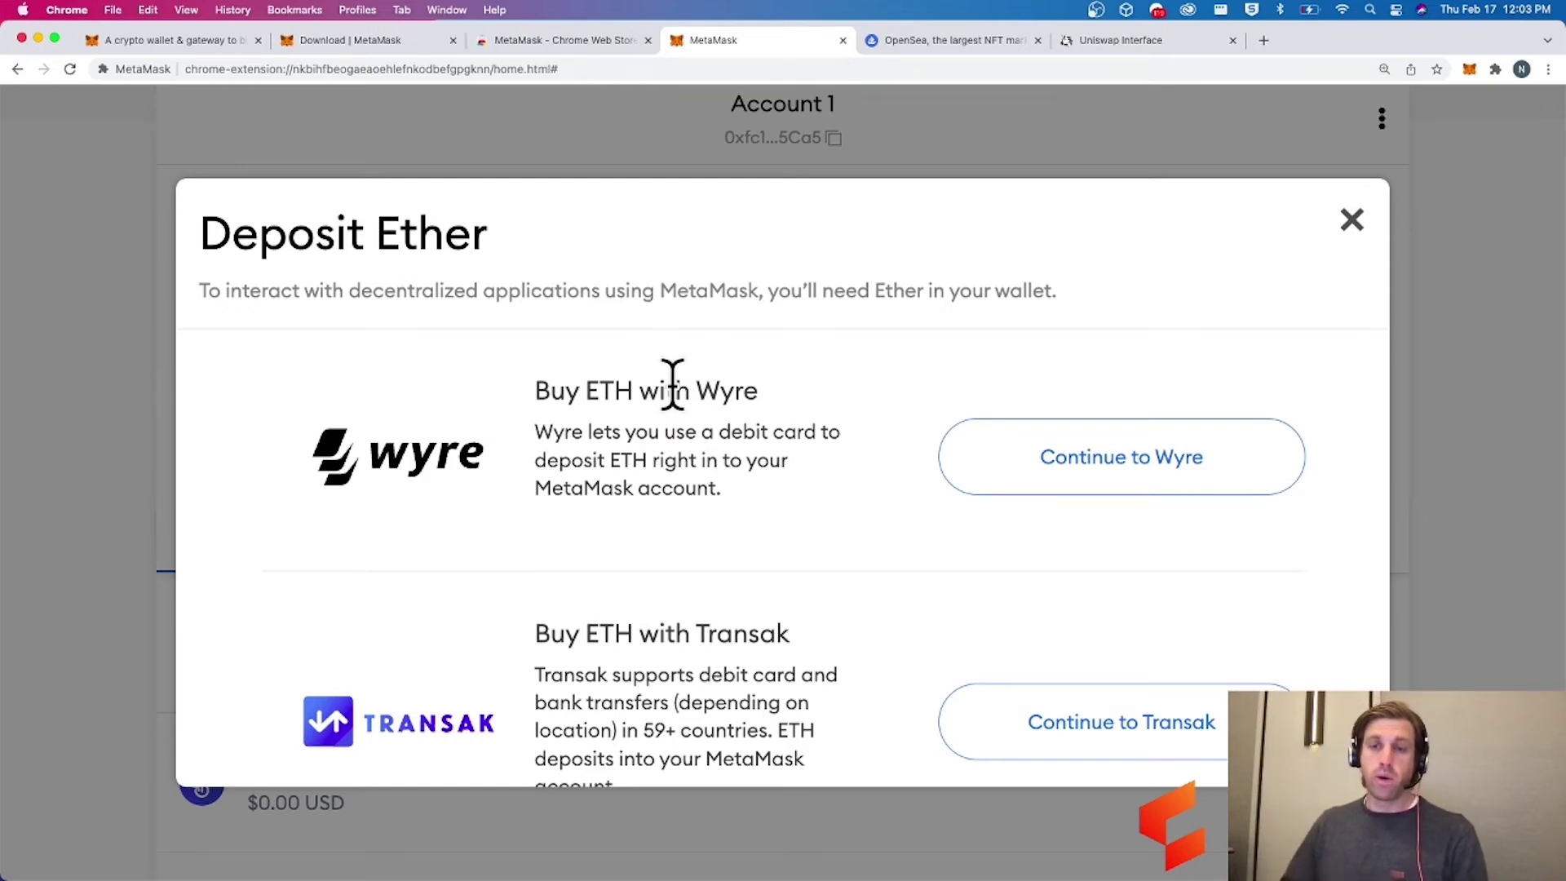
pyautogui.moveTo(600, 392); pyautogui.dragTo(840, 413)
pyautogui.click(846, 417)
pyautogui.scroll(-1, 845, 417)
pyautogui.moveTo(534, 531); pyautogui.dragTo(839, 549)
pyautogui.scroll(-3, 845, 557)
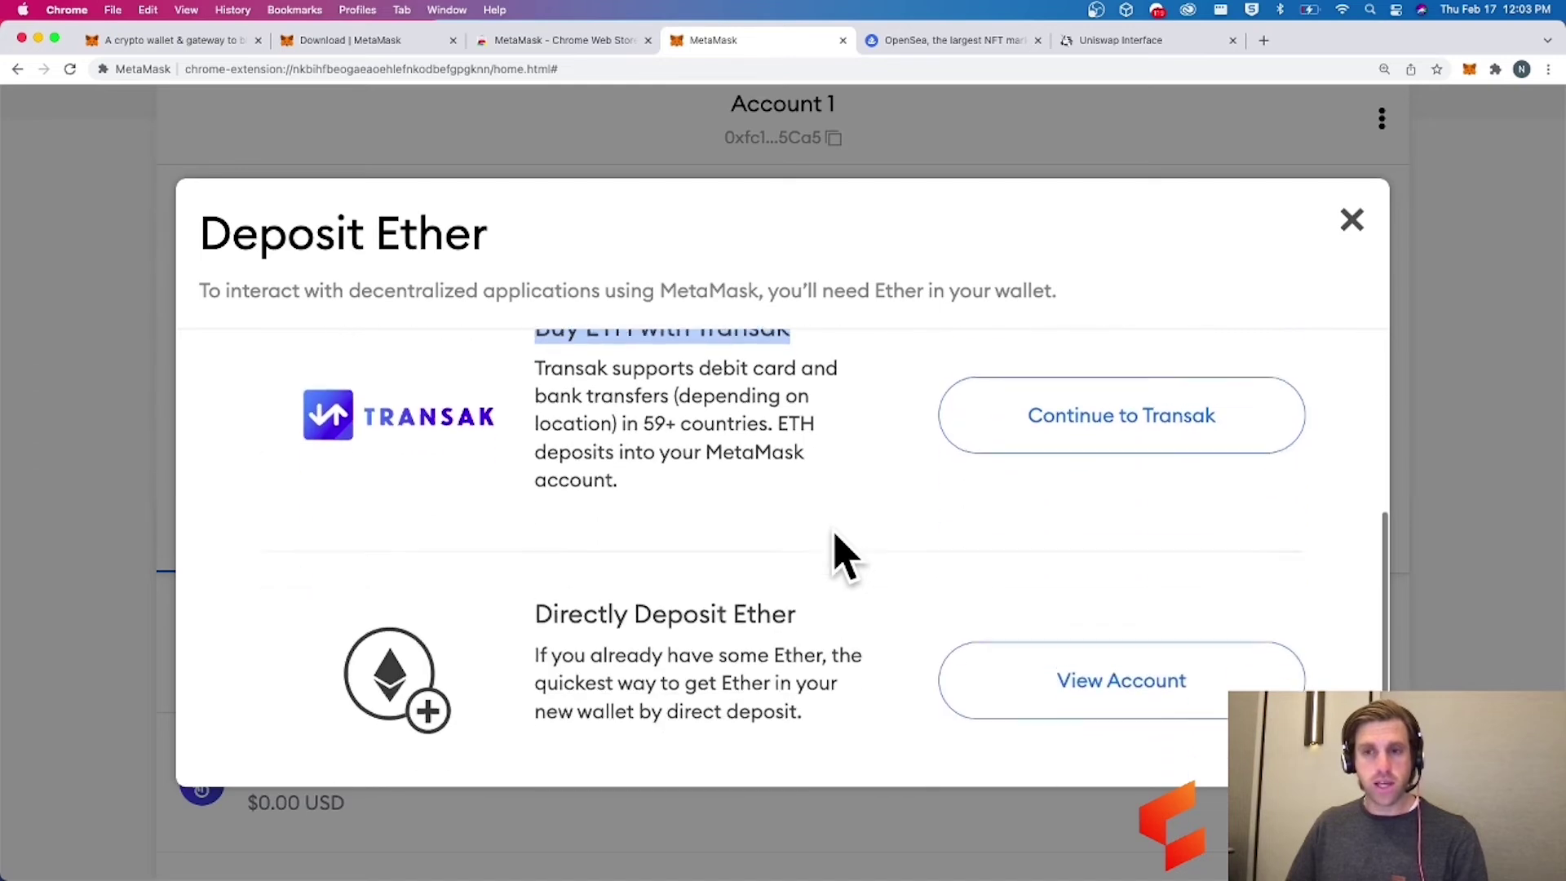
pyautogui.moveTo(525, 636); pyautogui.dragTo(850, 628)
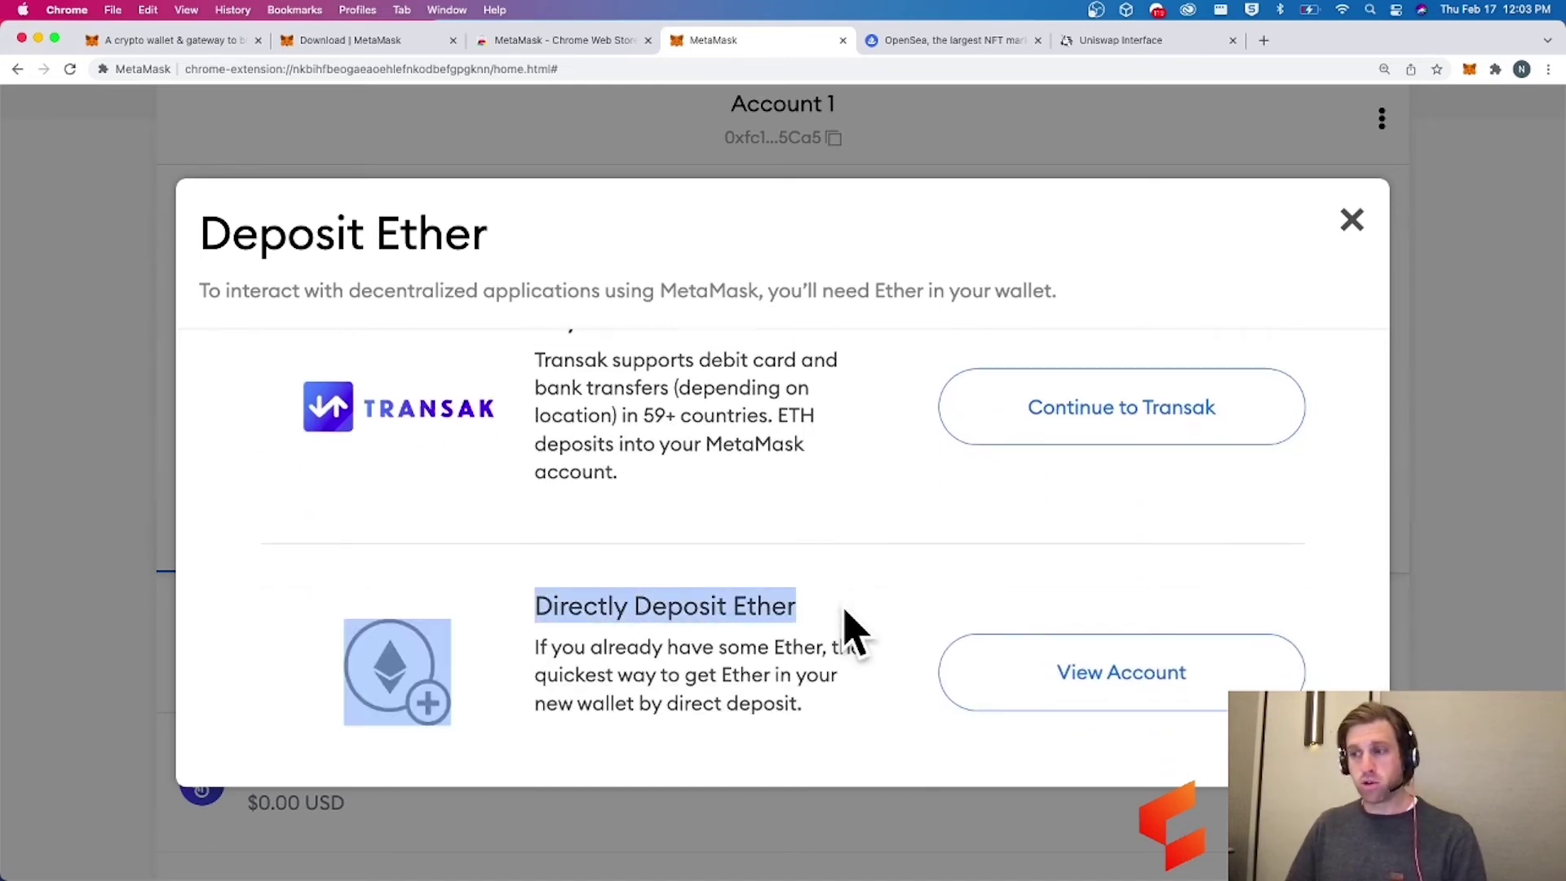
pyautogui.click(847, 630)
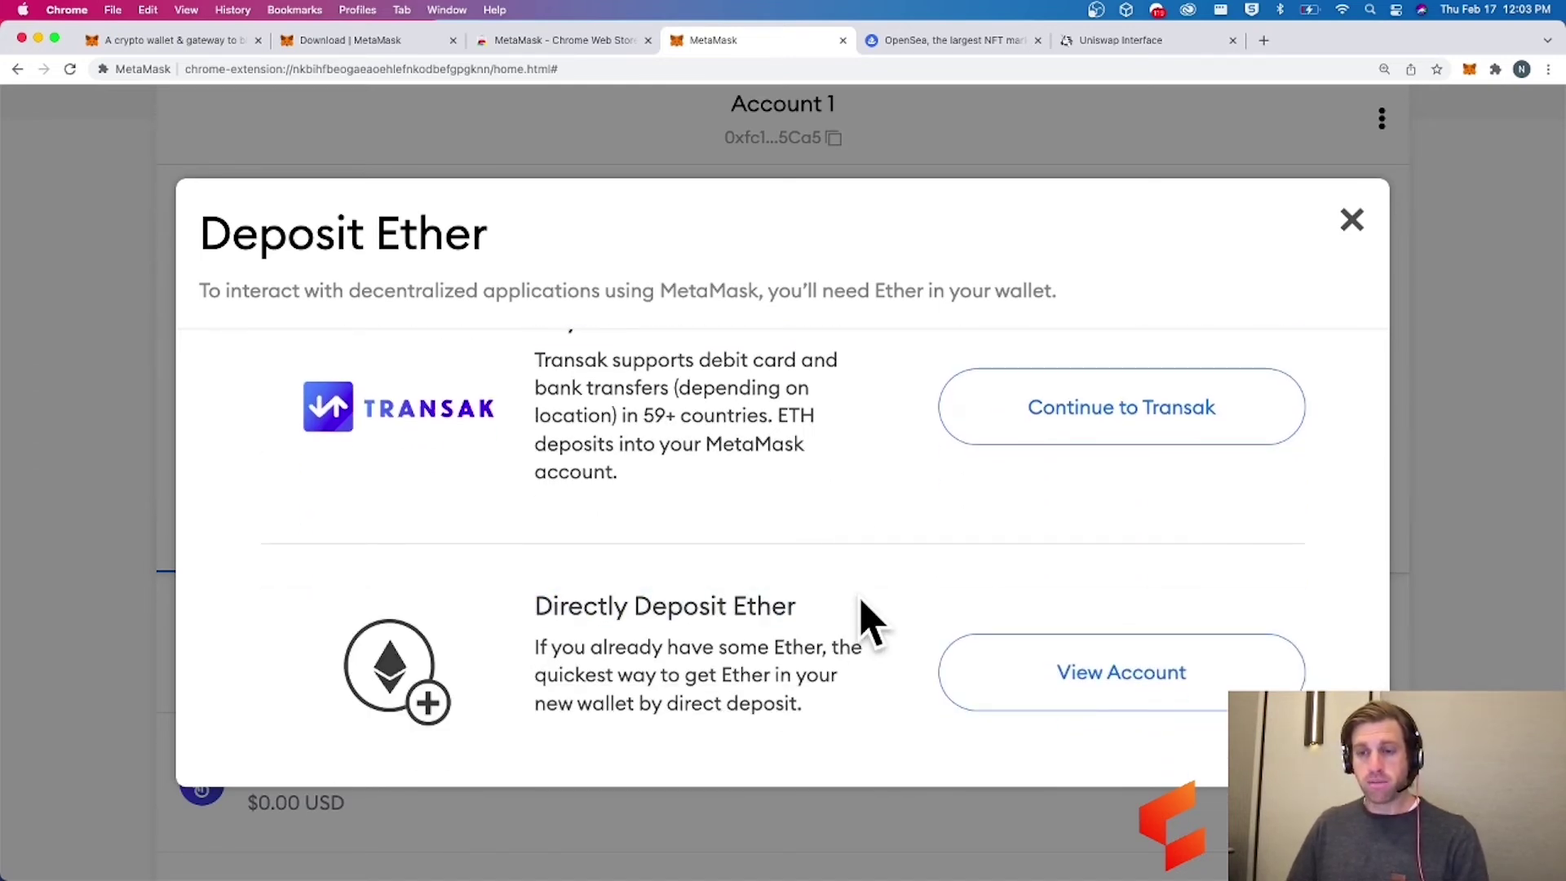
pyautogui.click(1347, 225)
# - Copy Account 1's wallet address to the clipboard from the wallet home
pyautogui.scroll(2, 991, 378)
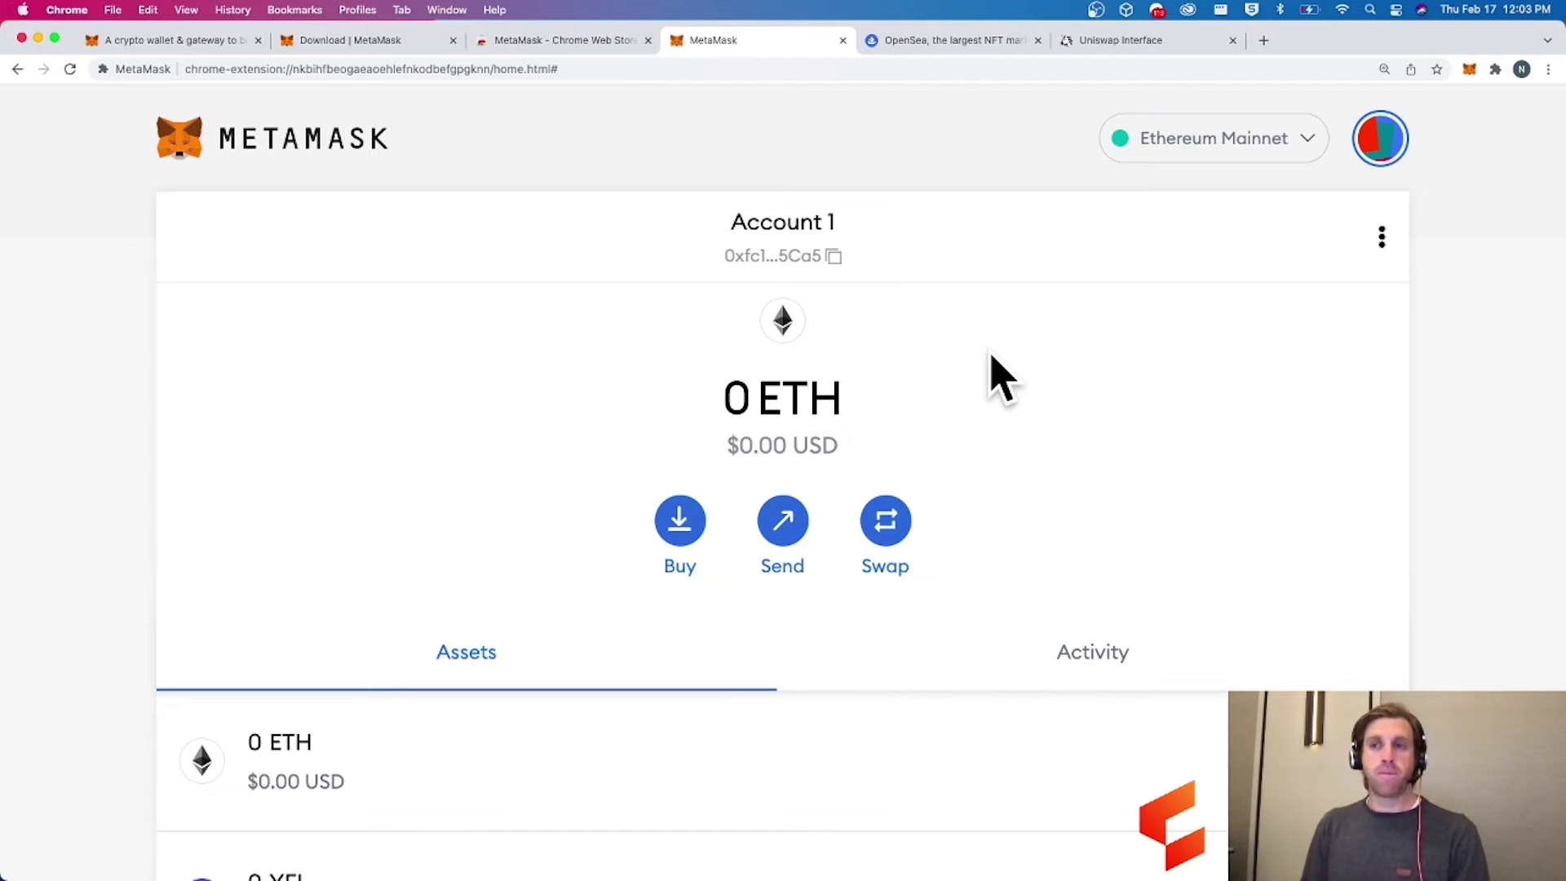
pyautogui.click(775, 248)
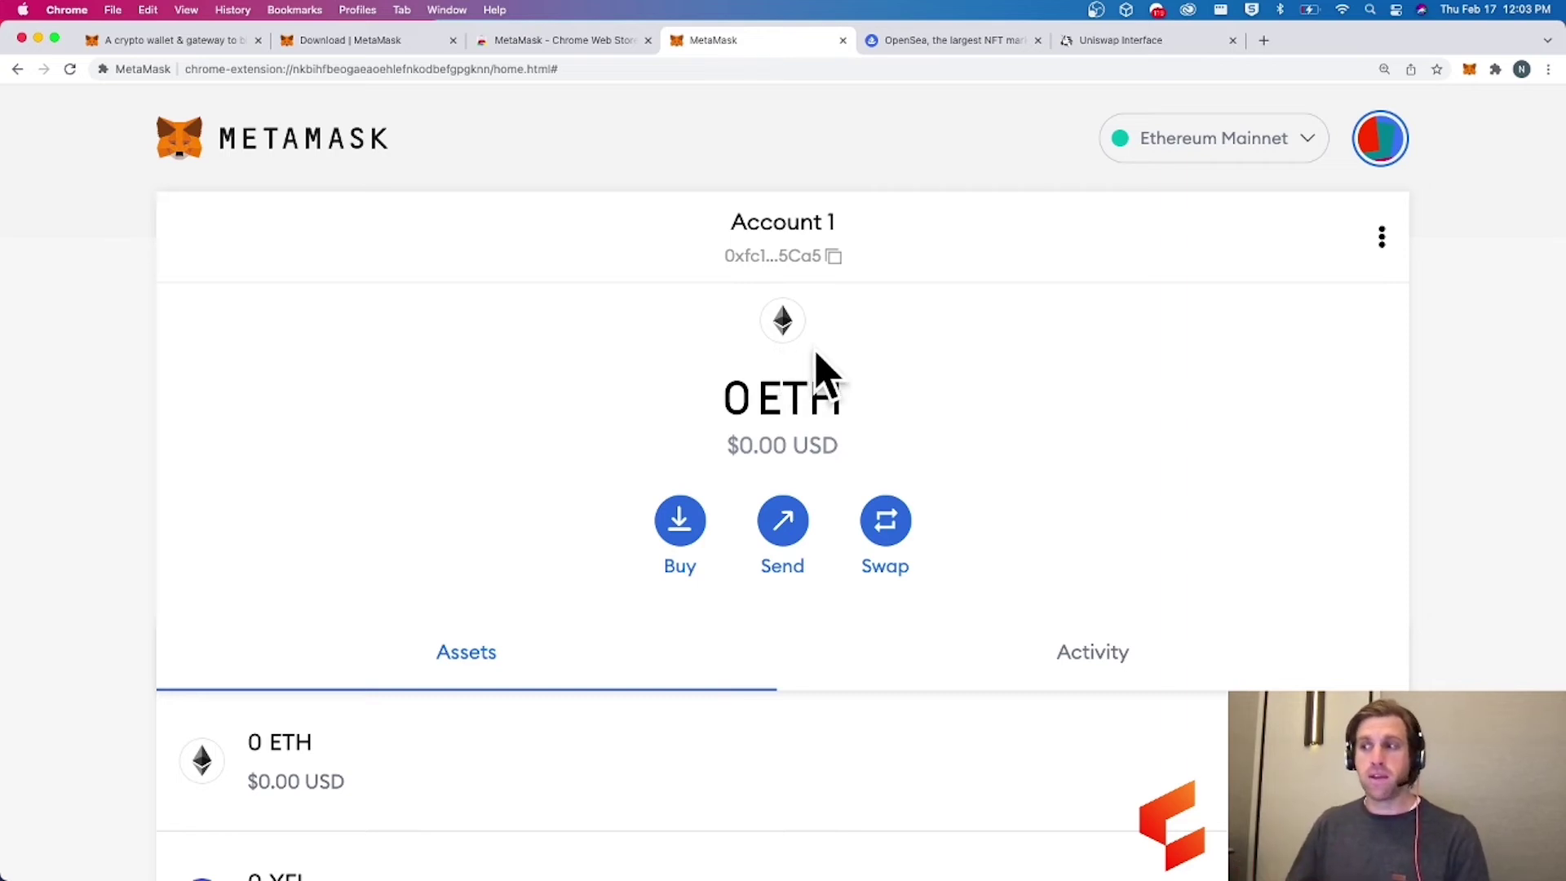
pyautogui.scroll(-2, 571, 424)
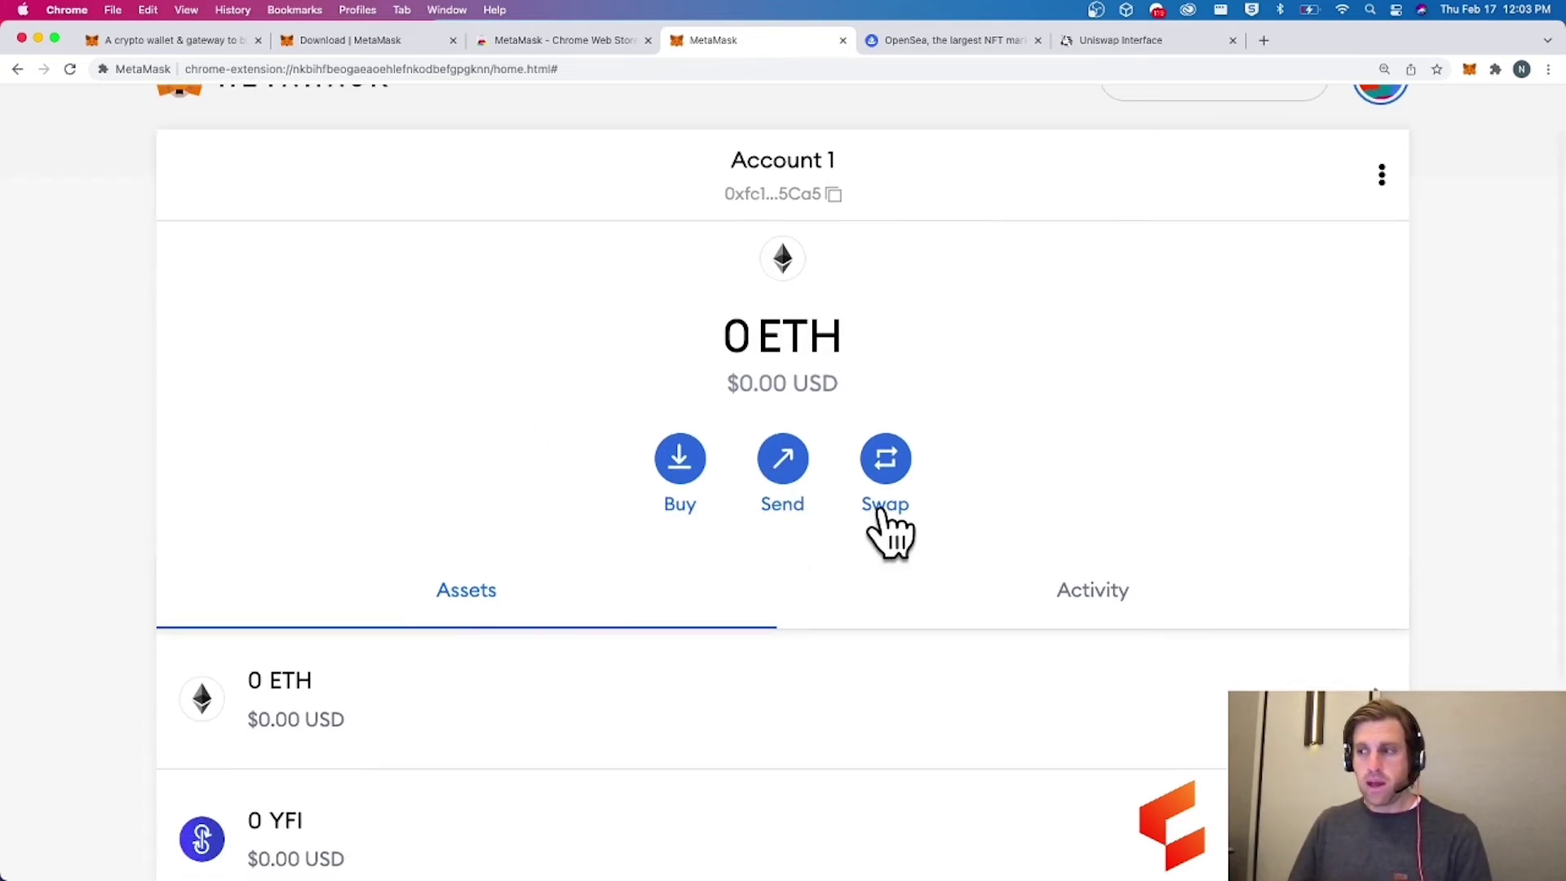
pyautogui.click(897, 478)
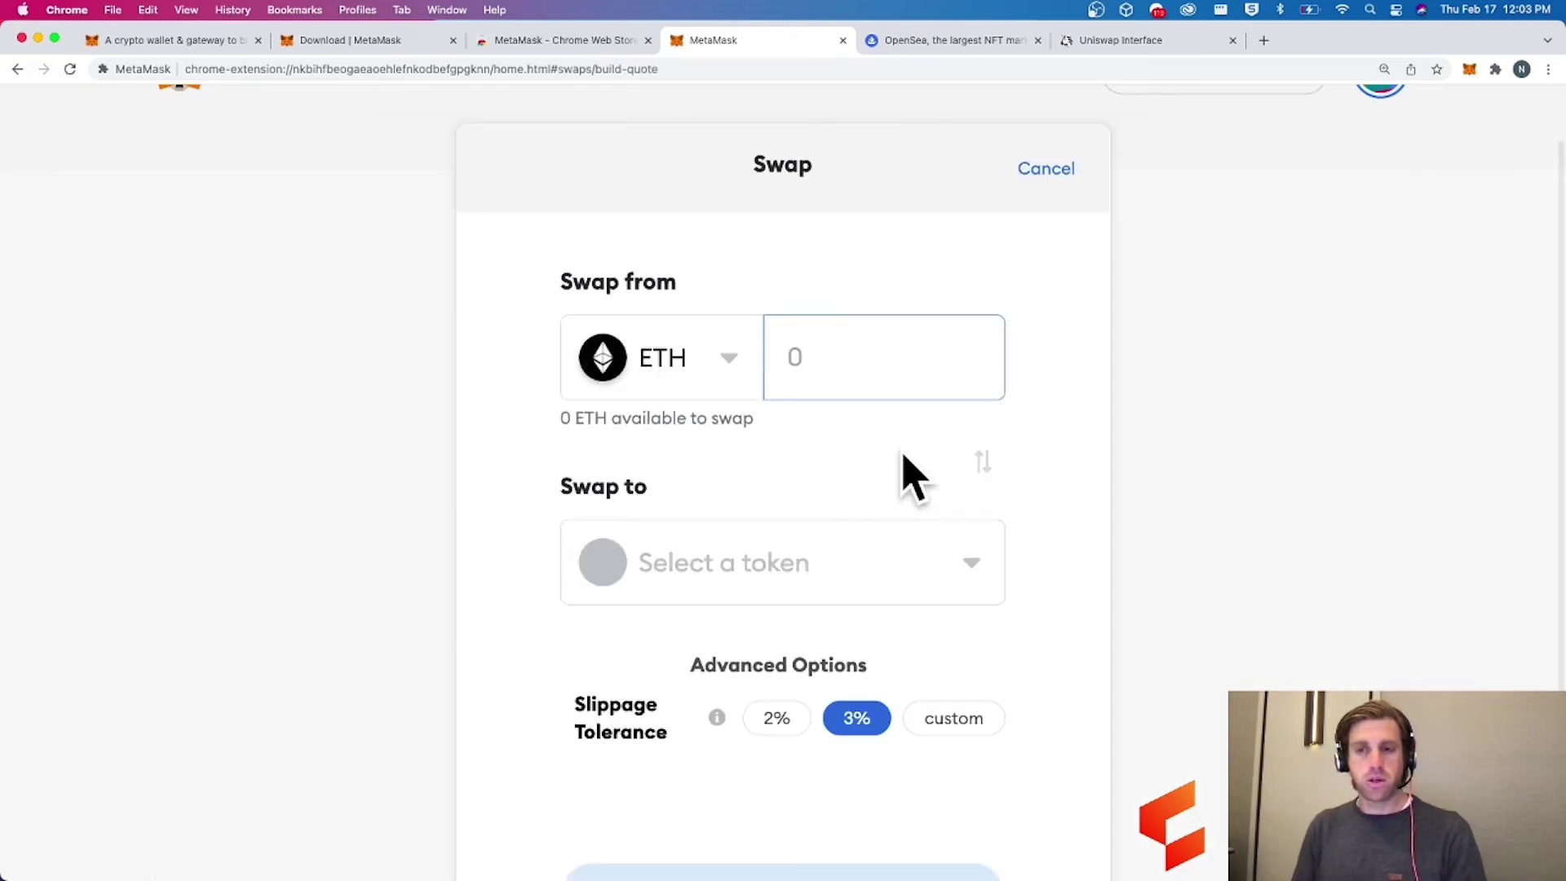
pyautogui.click(826, 545)
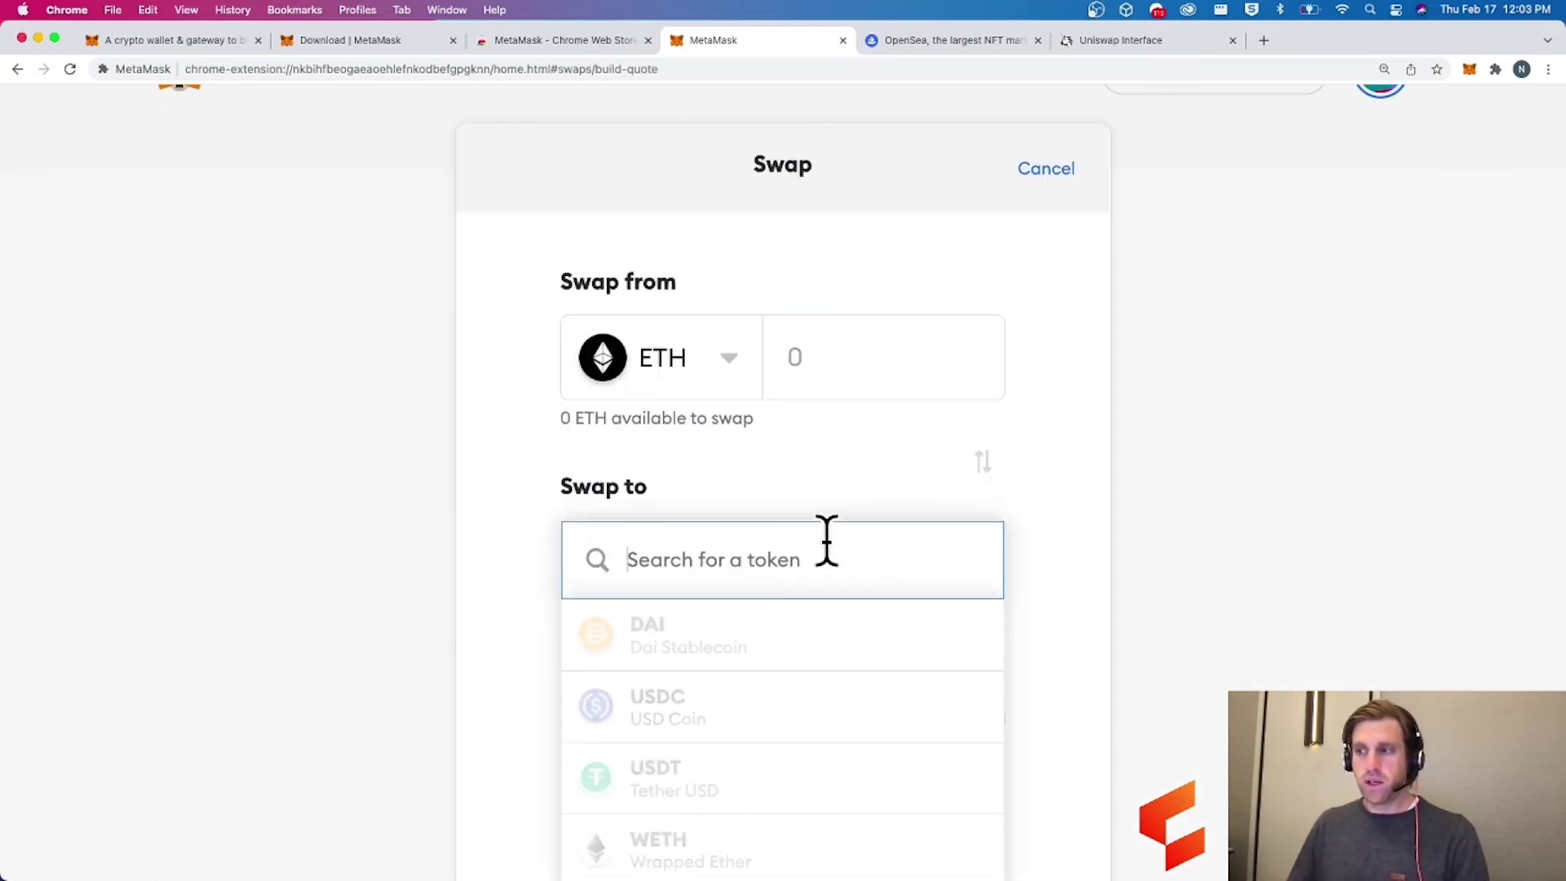
pyautogui.click(731, 659)
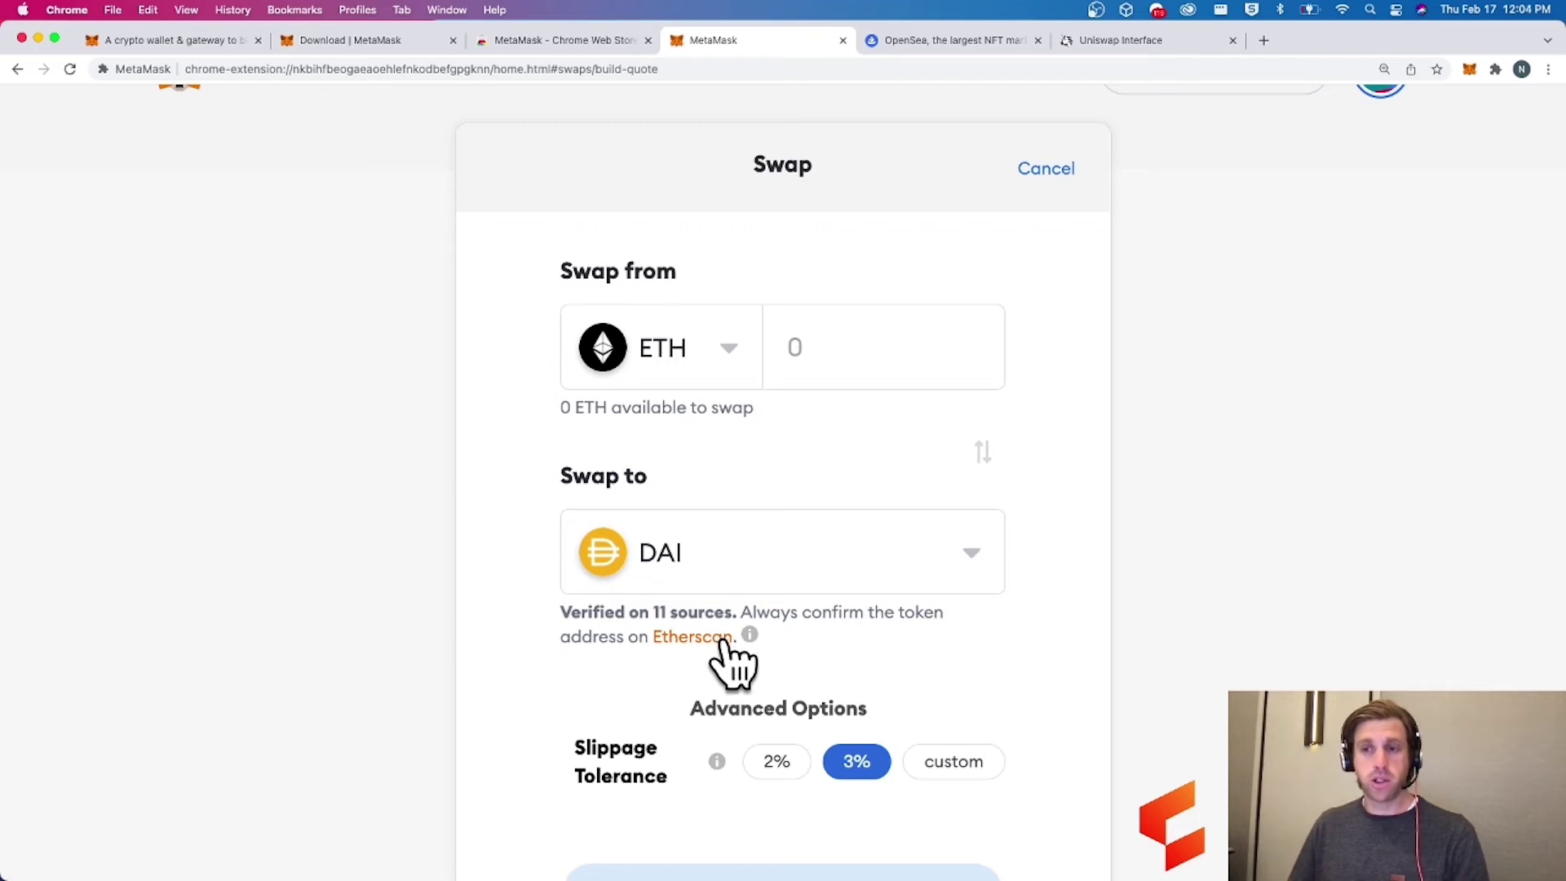
pyautogui.click(1053, 173)
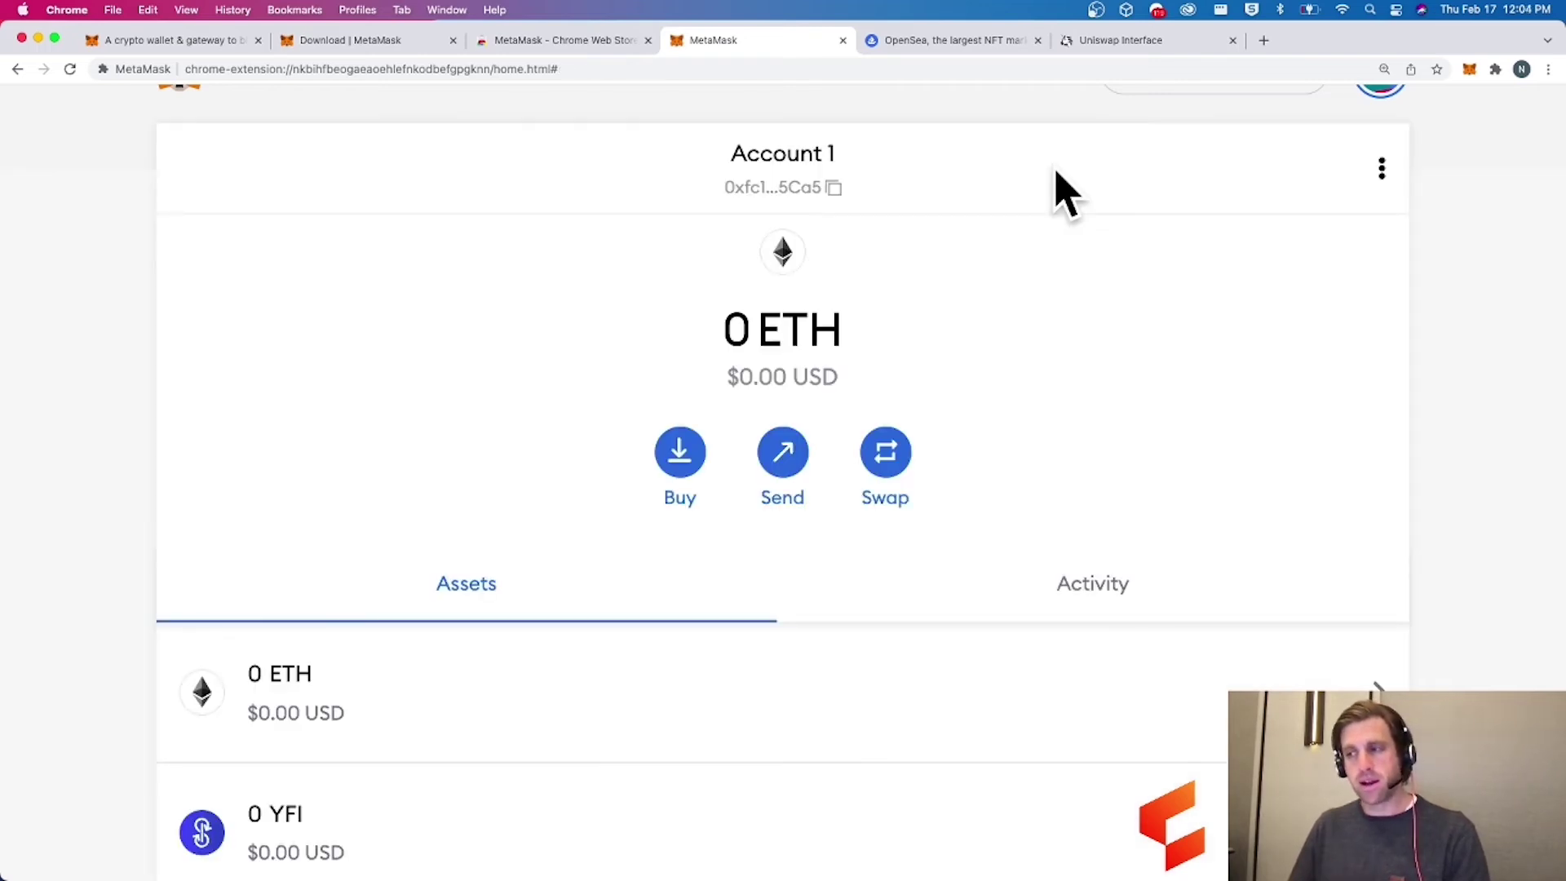
pyautogui.scroll(-3, 310, 274)
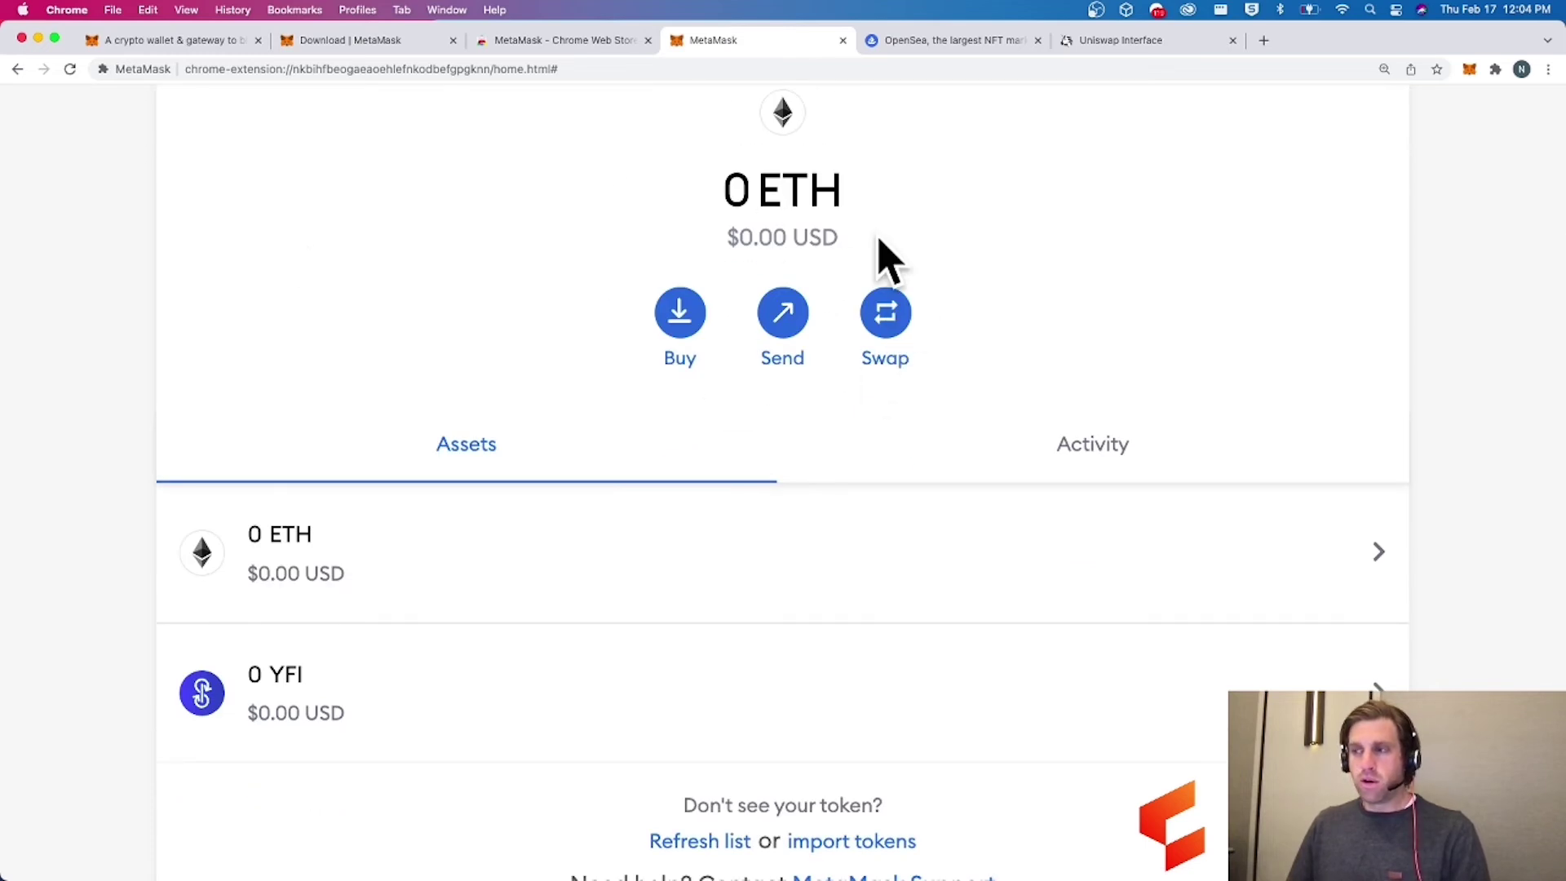
pyautogui.scroll(-2, 797, 280)
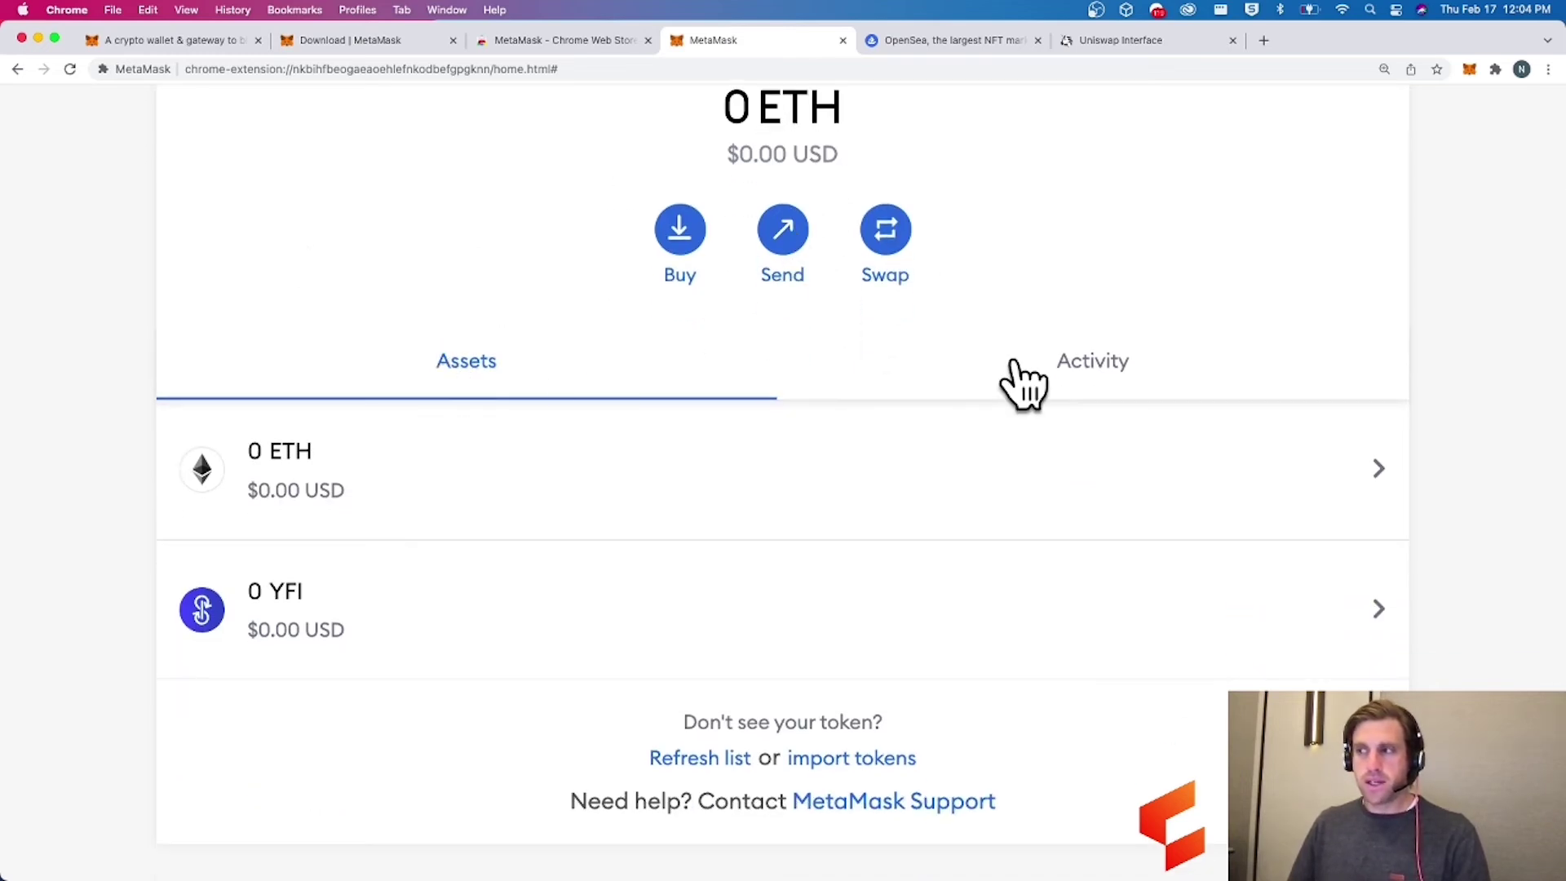
pyautogui.click(1056, 381)
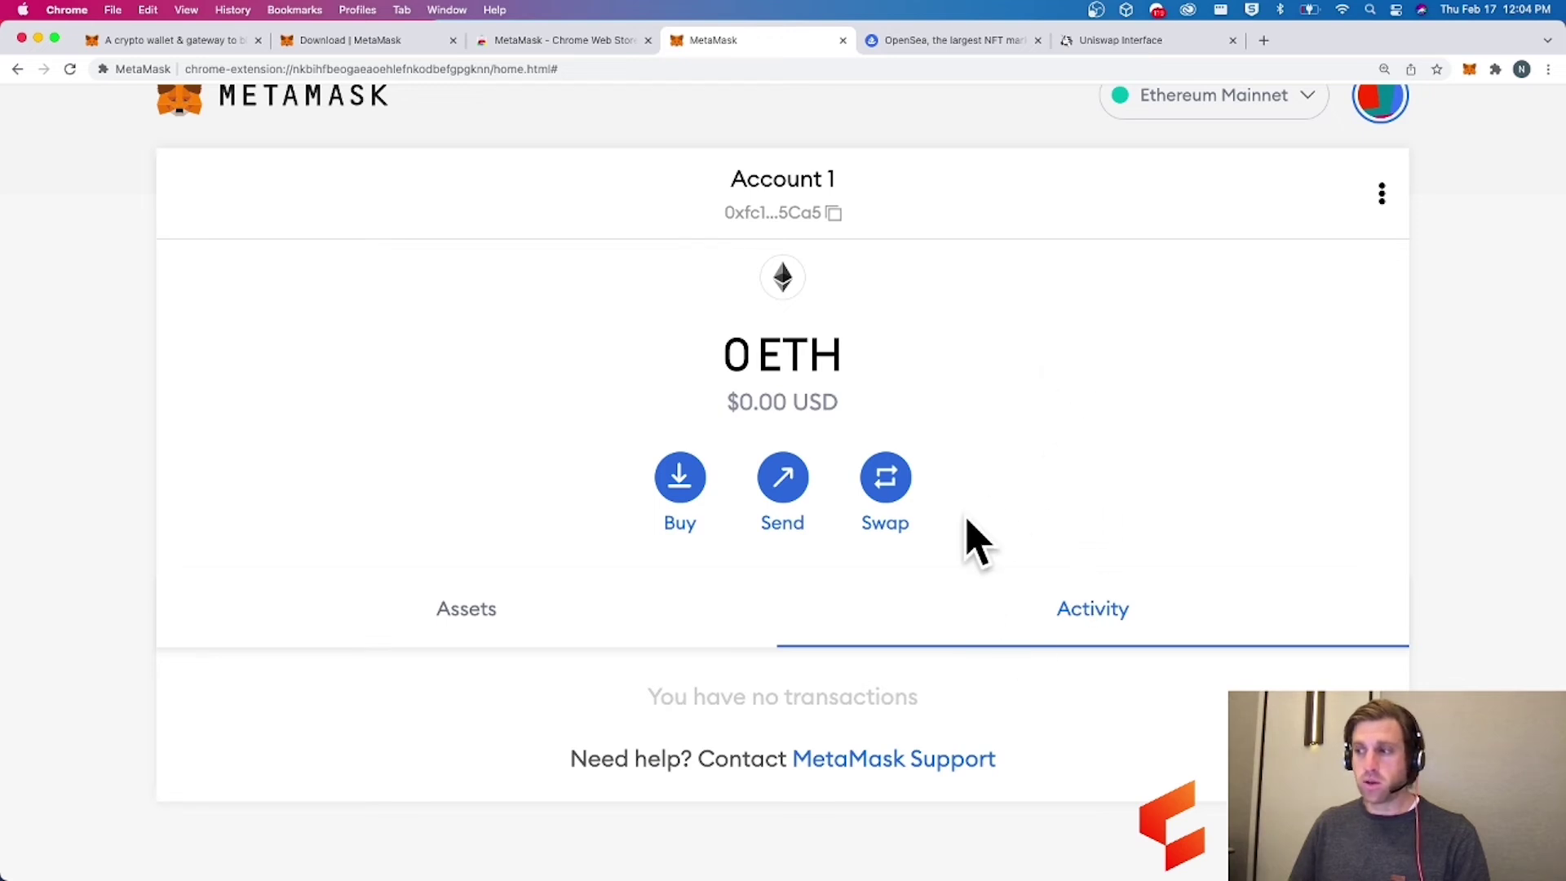
pyautogui.click(555, 610)
pyautogui.scroll(-4, 558, 571)
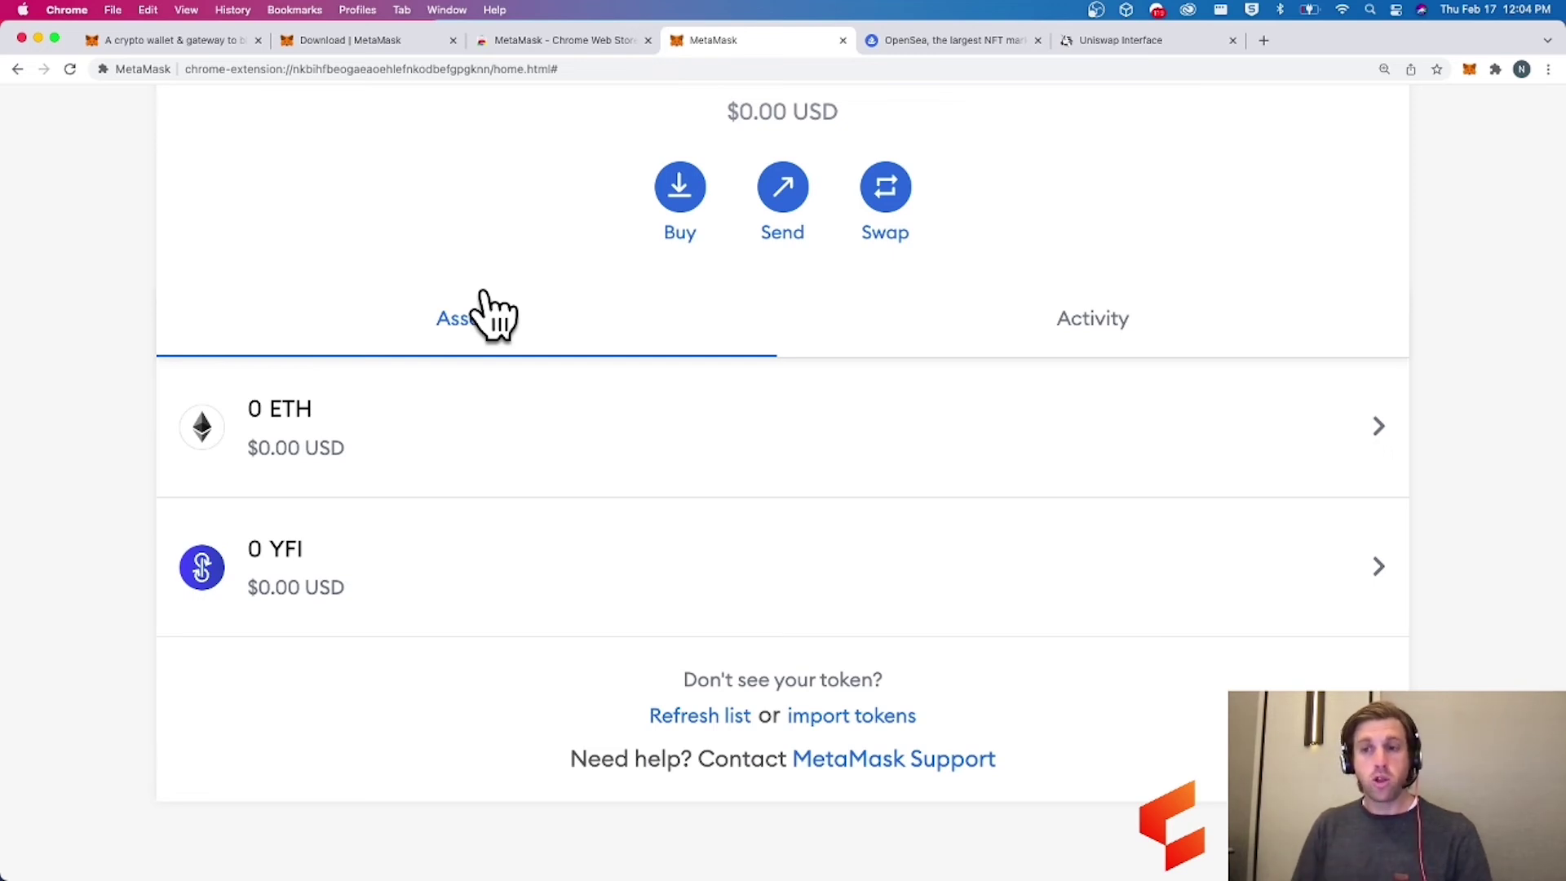
# - Search for 'aave' and import the Aave (AAVE) token
pyautogui.click(846, 719)
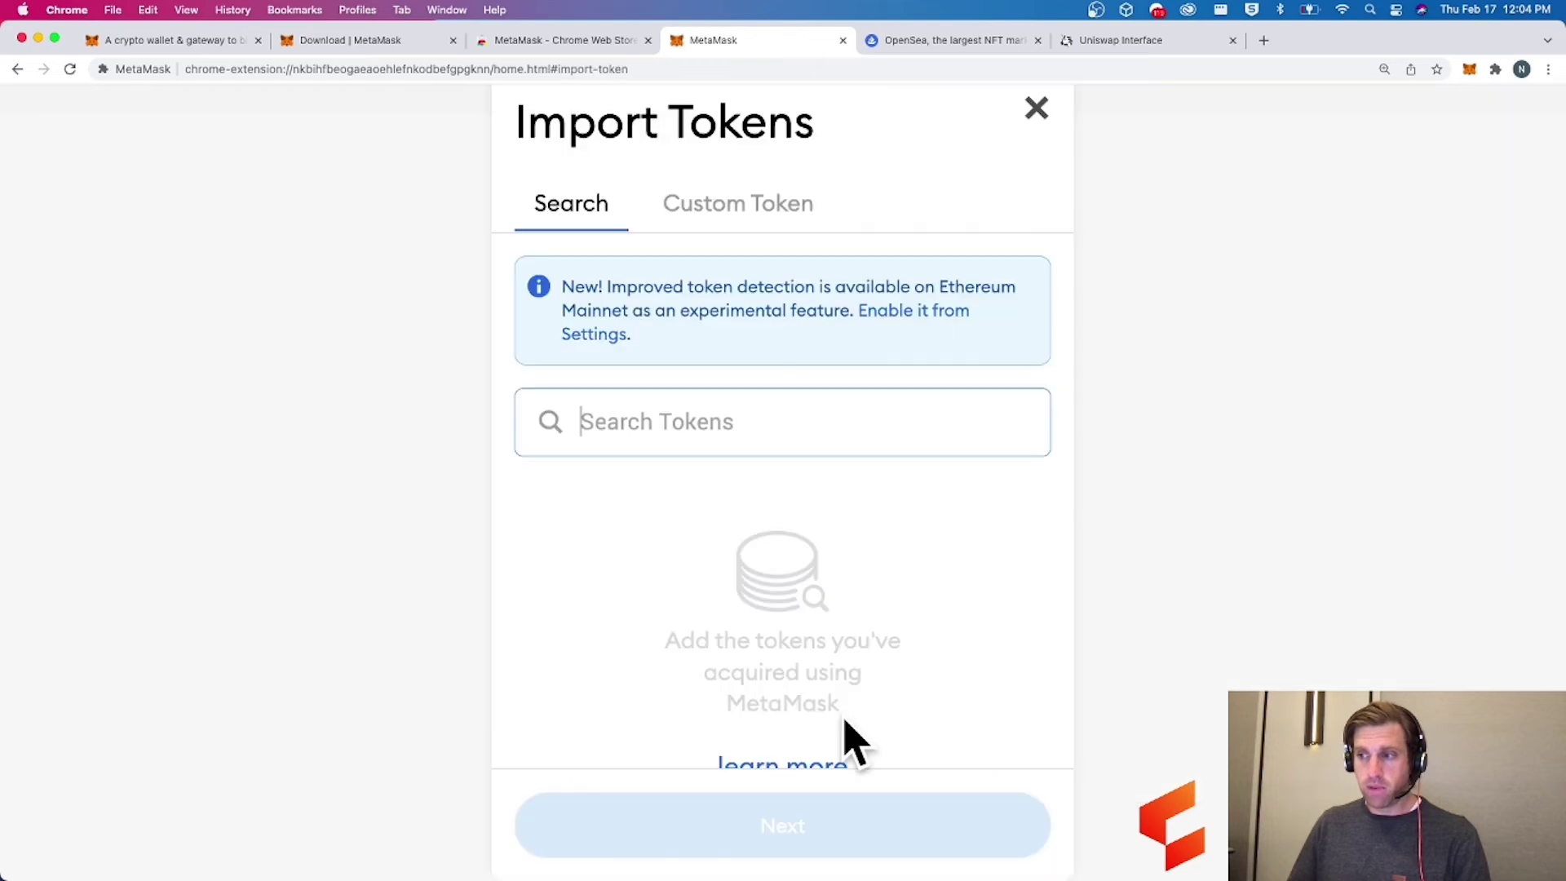
pyautogui.click(673, 421)
pyautogui.write('aave')
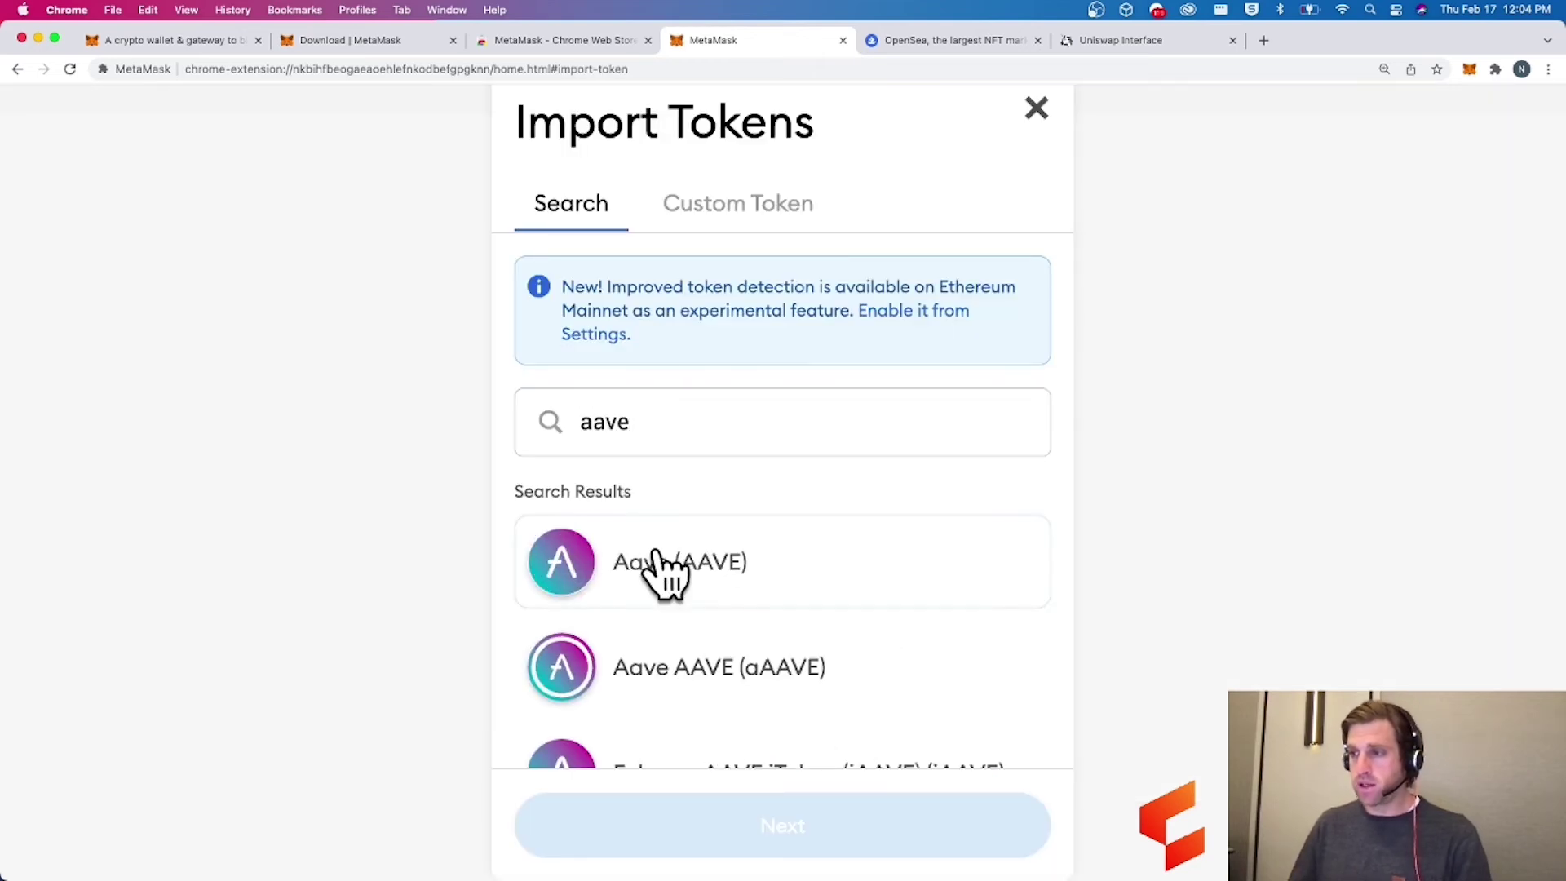
pyautogui.click(664, 566)
pyautogui.click(771, 816)
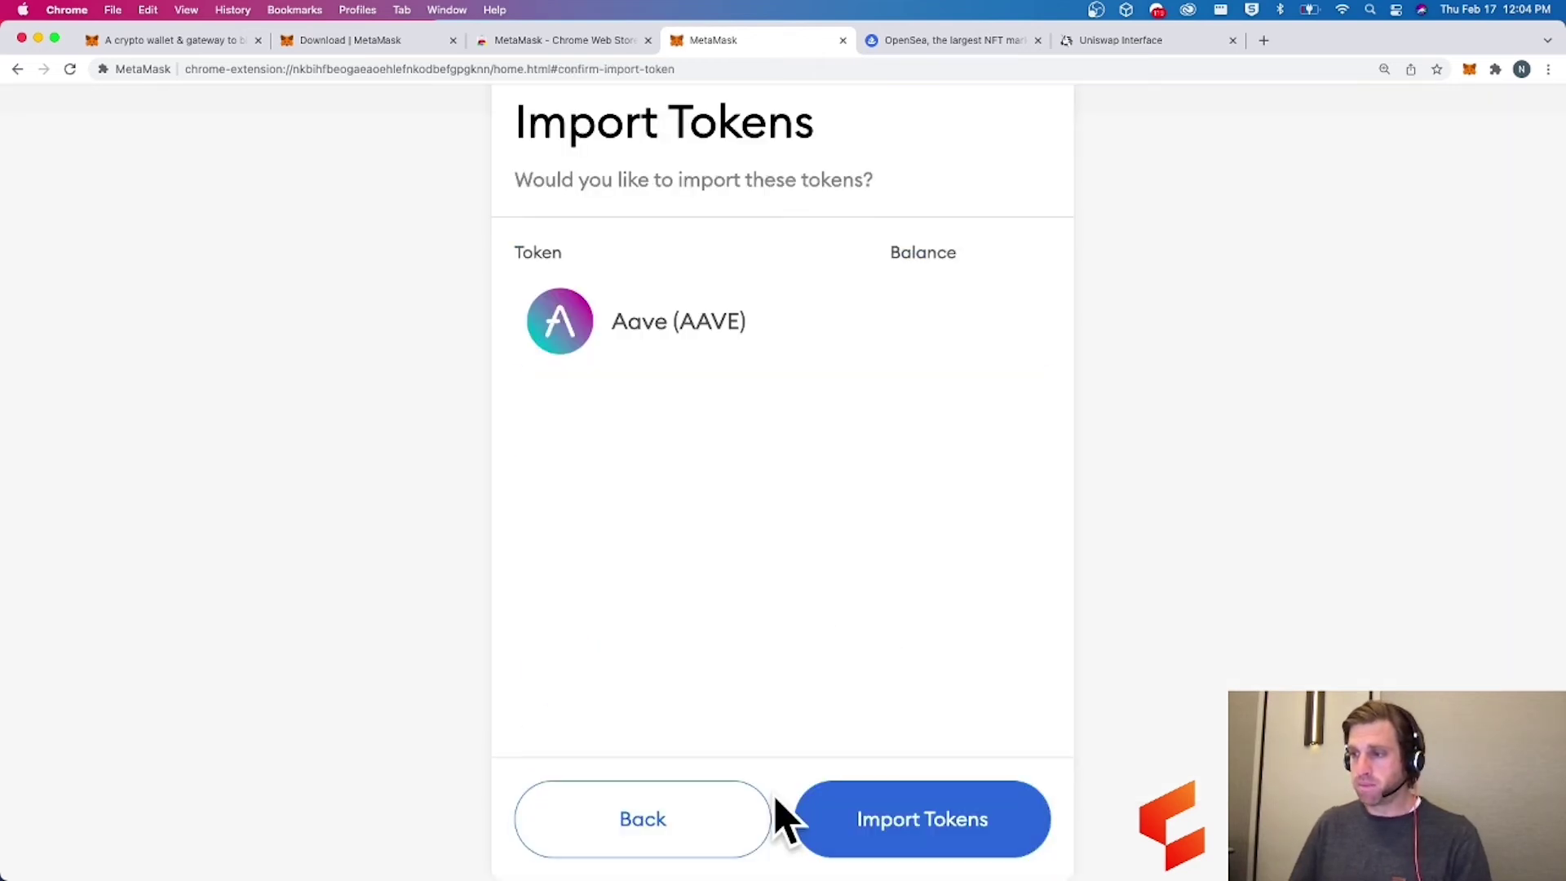
pyautogui.click(902, 823)
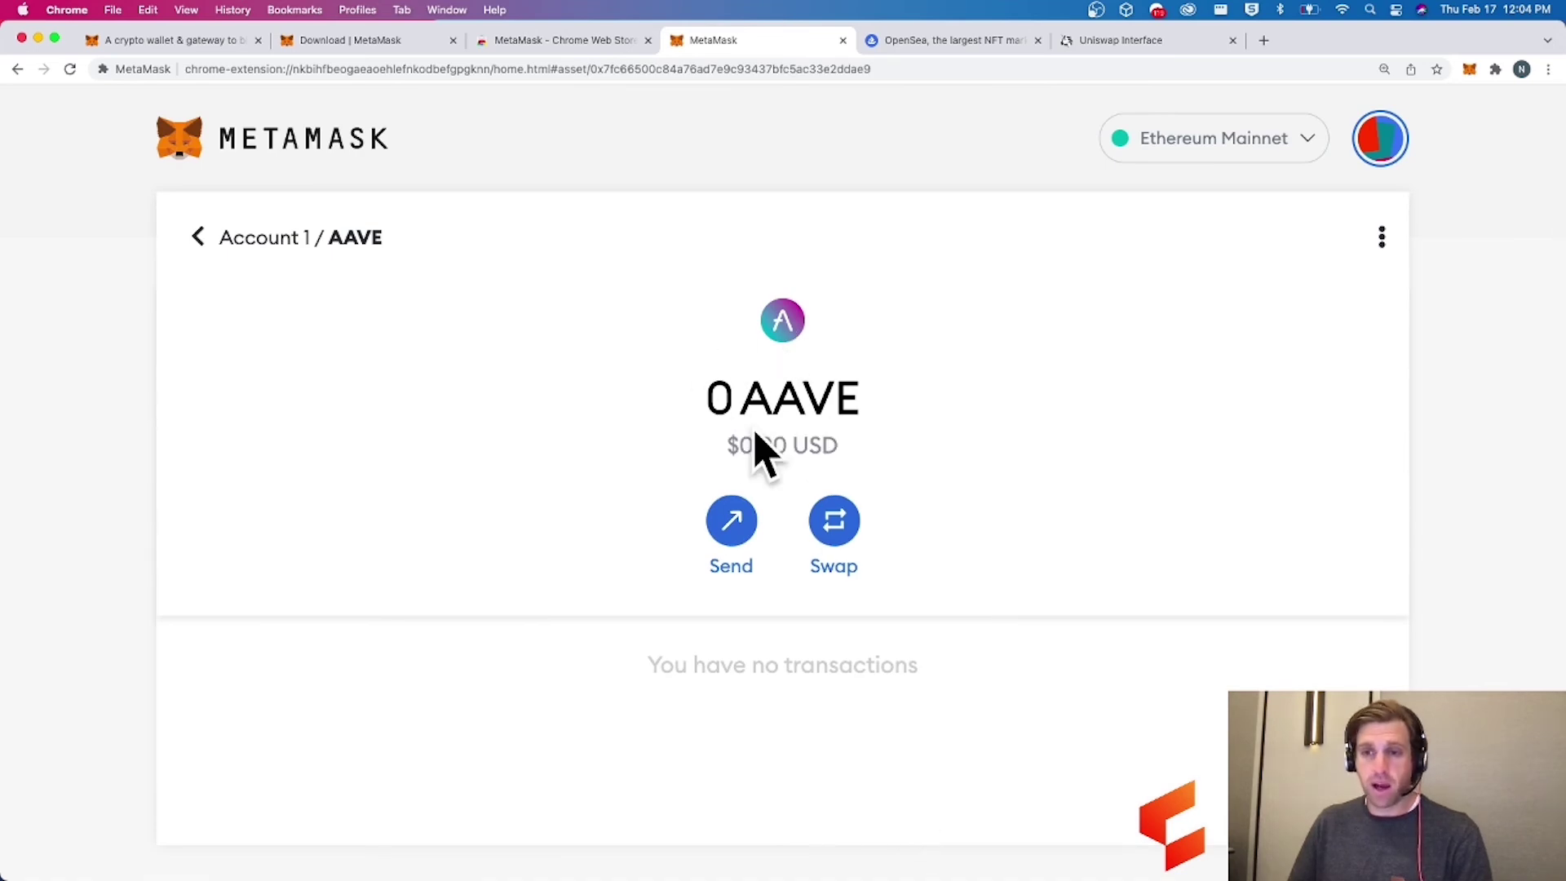
# - Return to the Account 1 overview and check the asset list with AAVE, ETH and YFI
pyautogui.click(249, 248)
pyautogui.scroll(-5, 203, 480)
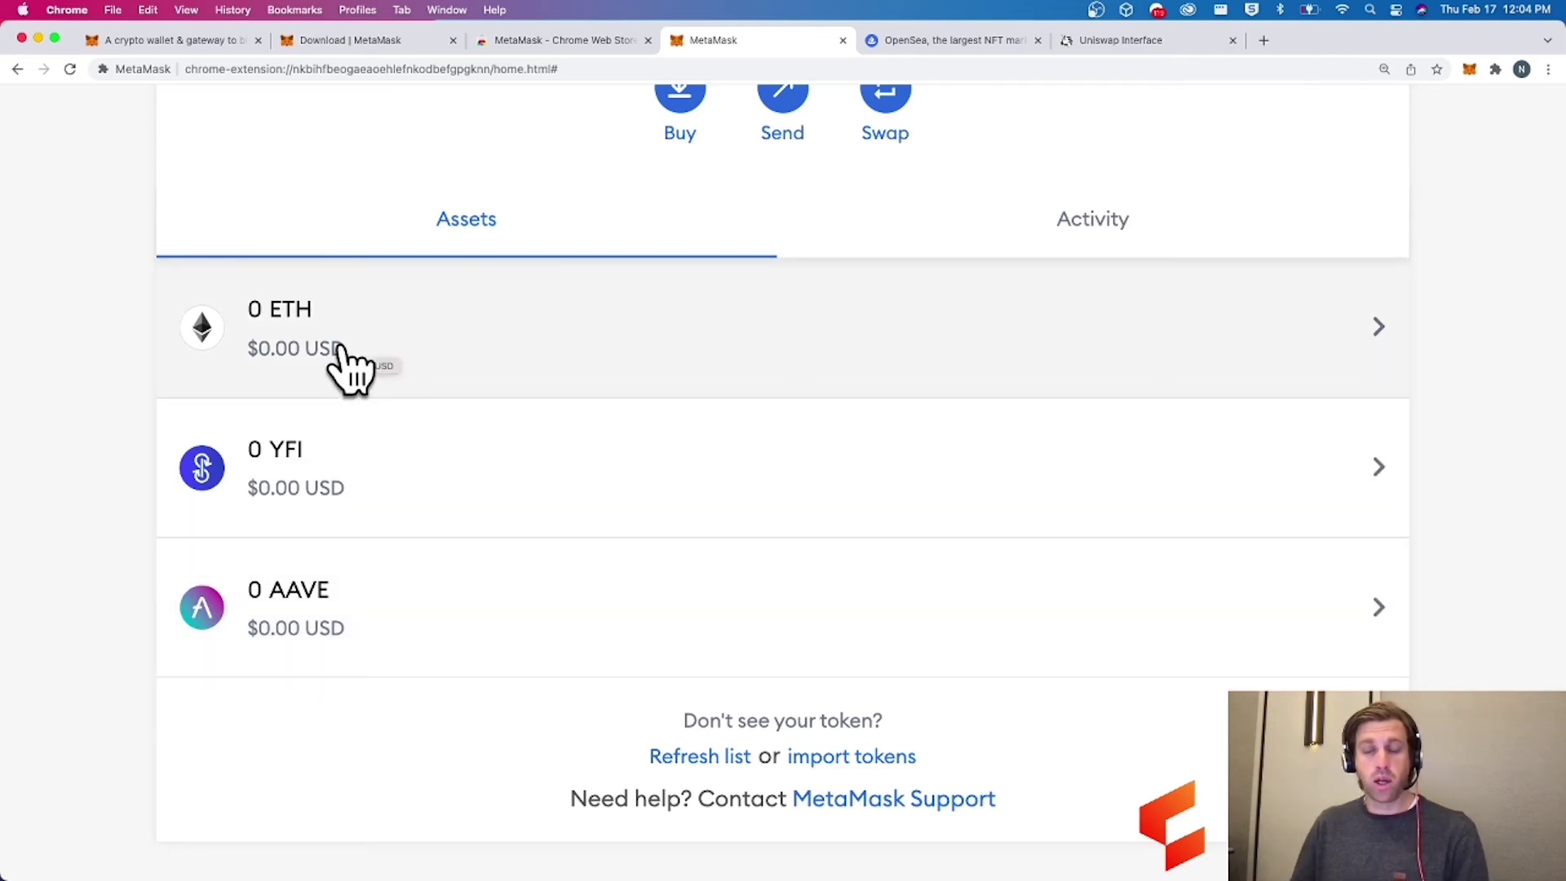
pyautogui.scroll(5, 350, 368)
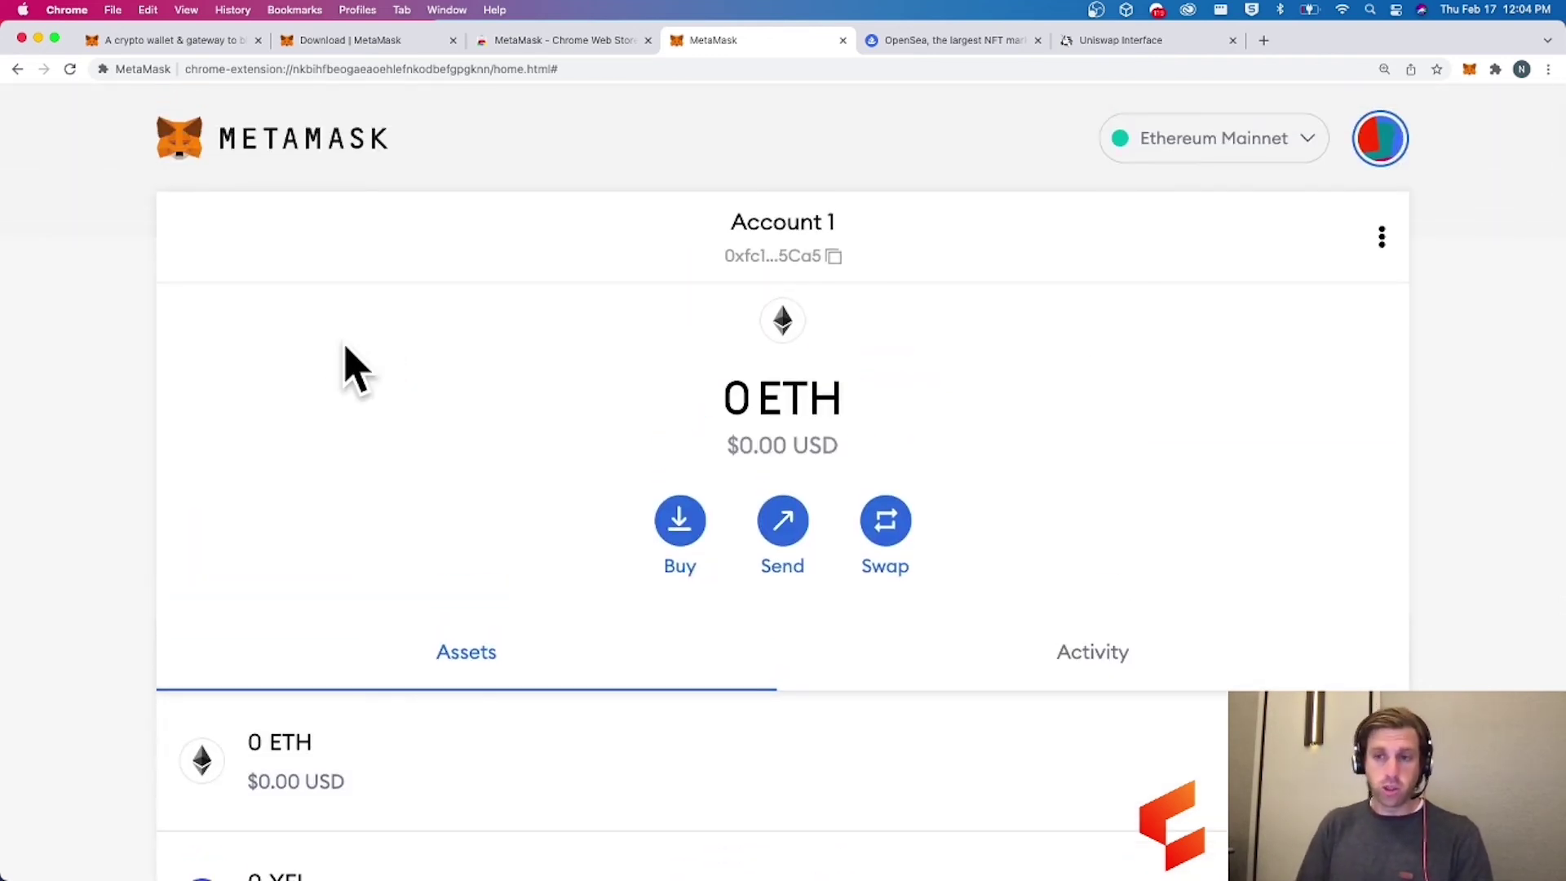
pyautogui.scroll(-5, 404, 465)
pyautogui.scroll(5, 335, 432)
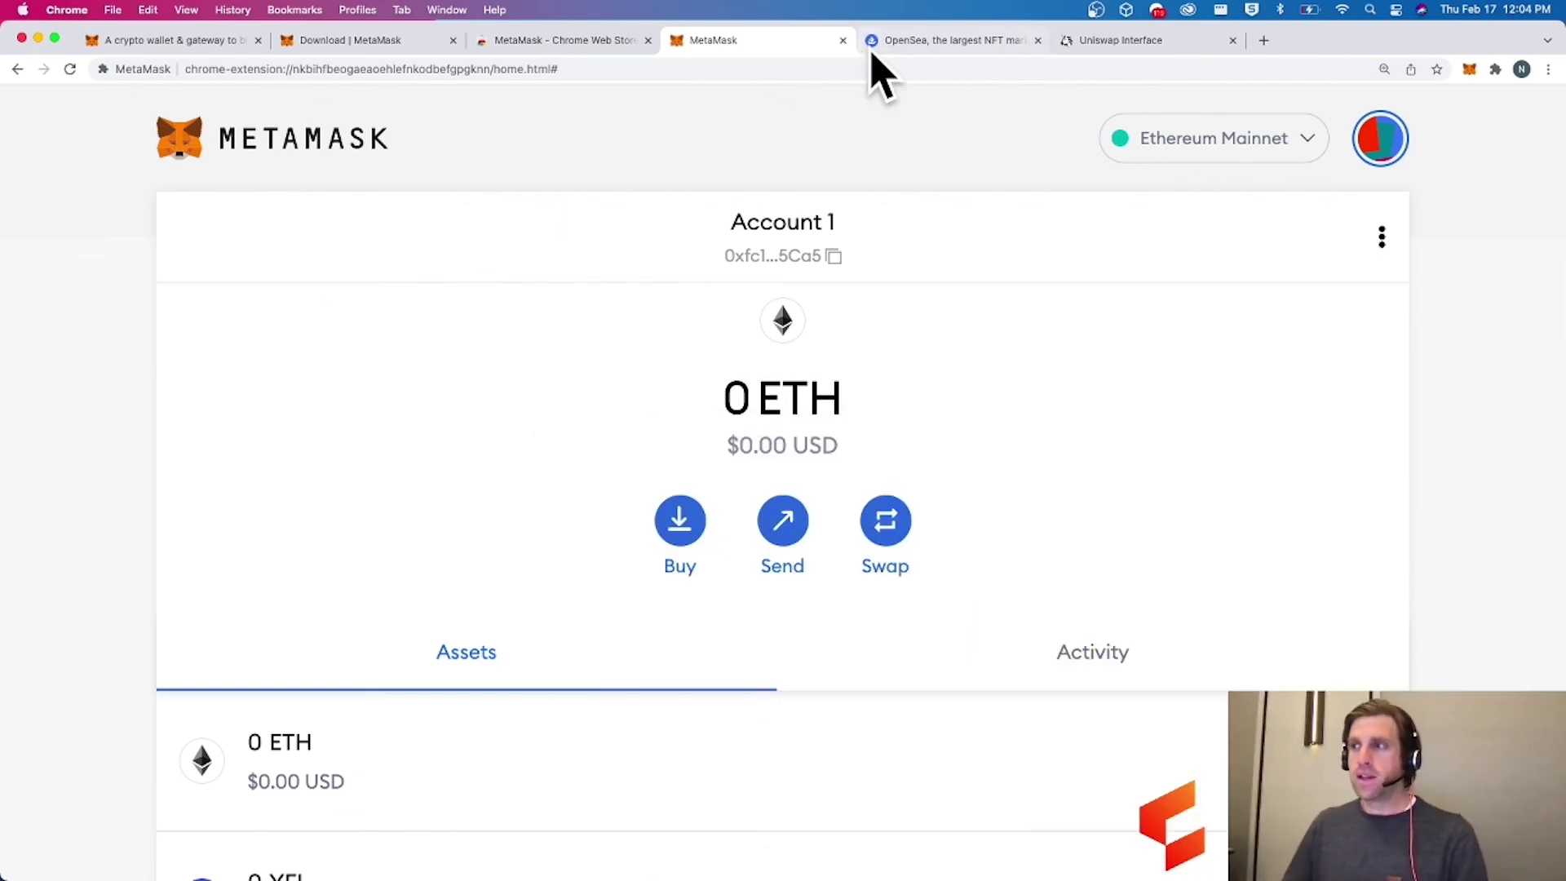
# - Open OpenSea's My wallet panel listing wallet providers, including MetaMask
pyautogui.click(979, 41)
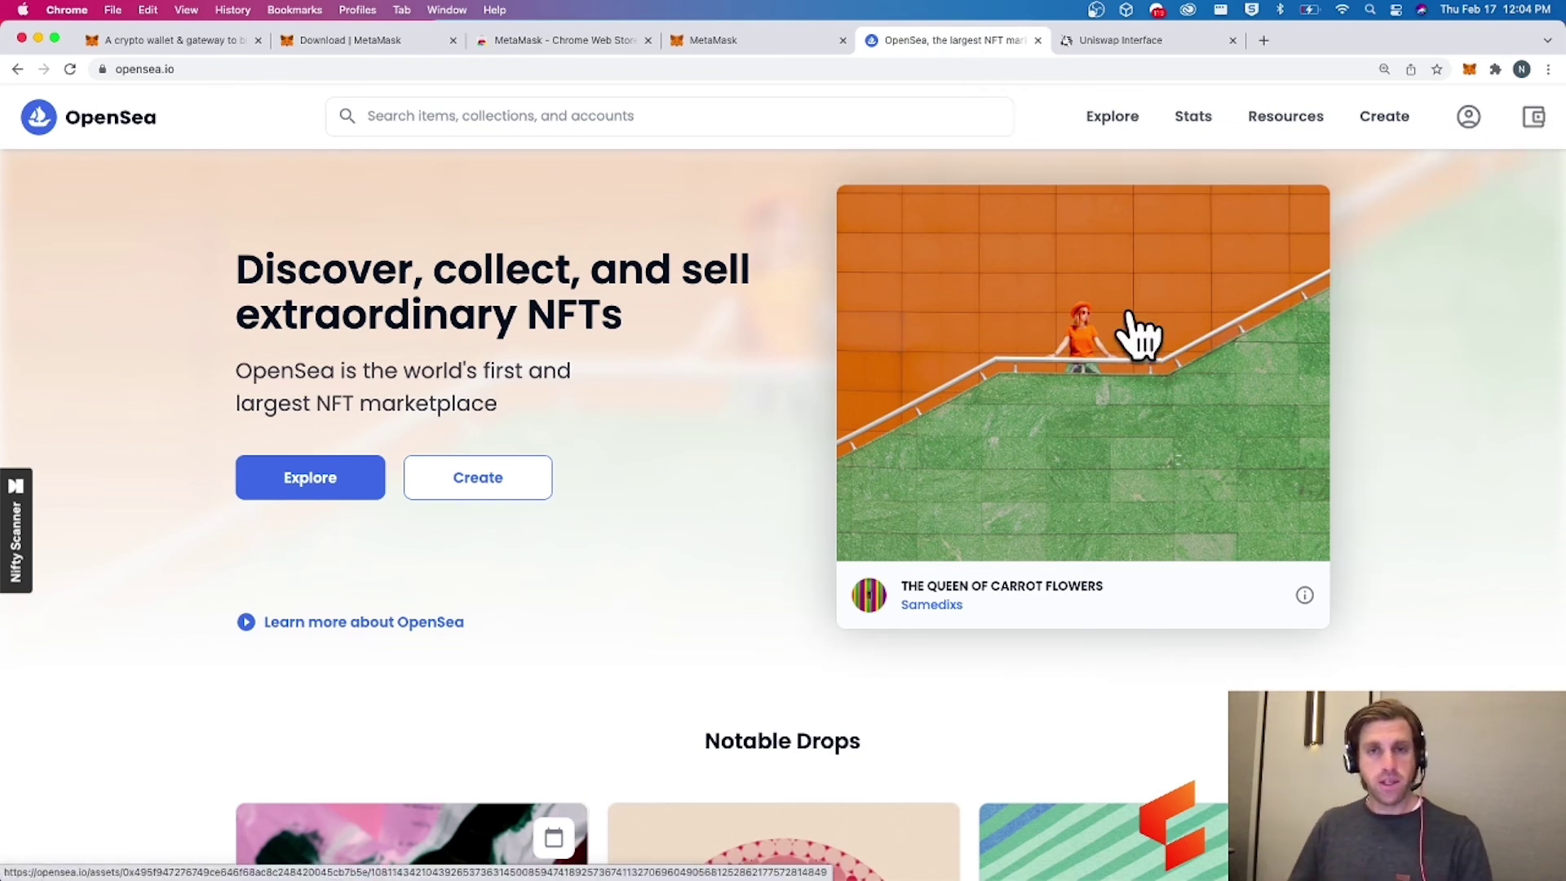
pyautogui.click(1534, 117)
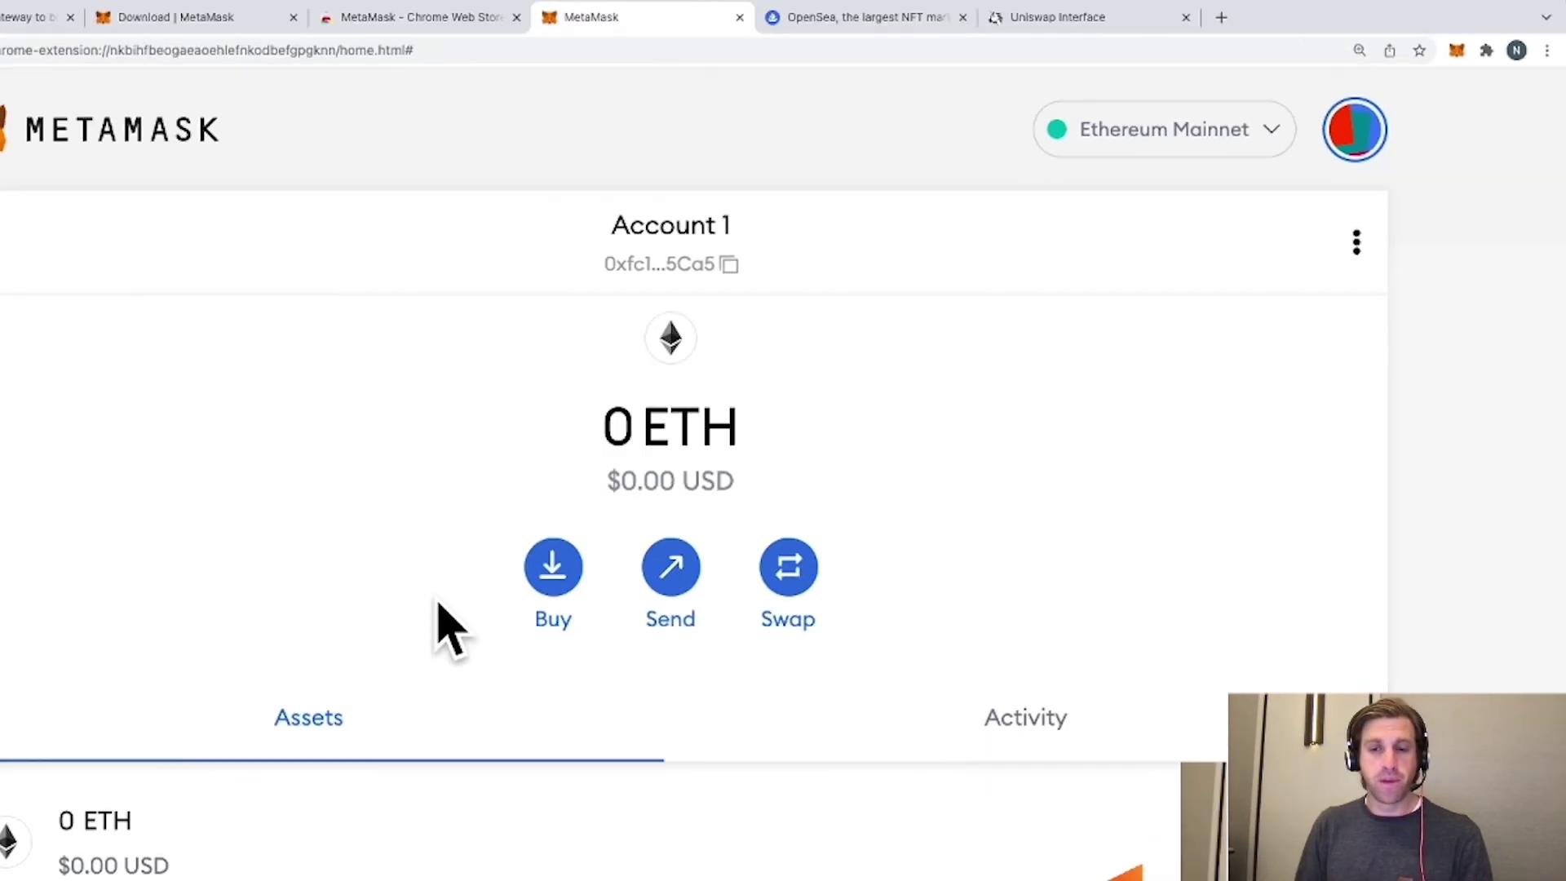